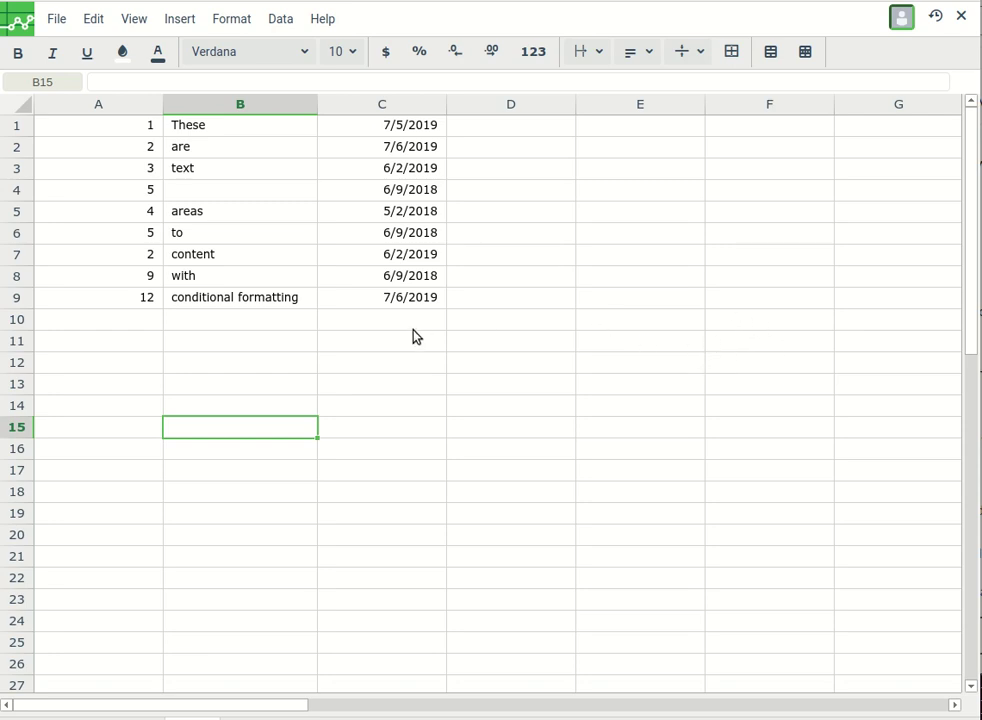
Select A1:C9 and open Format > Conditional Formatting for that range
mouse_move(414, 303)
left_mouse_down()
mouse_move(287, 280)
mouse_move(160, 215)
mouse_move(93, 135)
left_mouse_up()
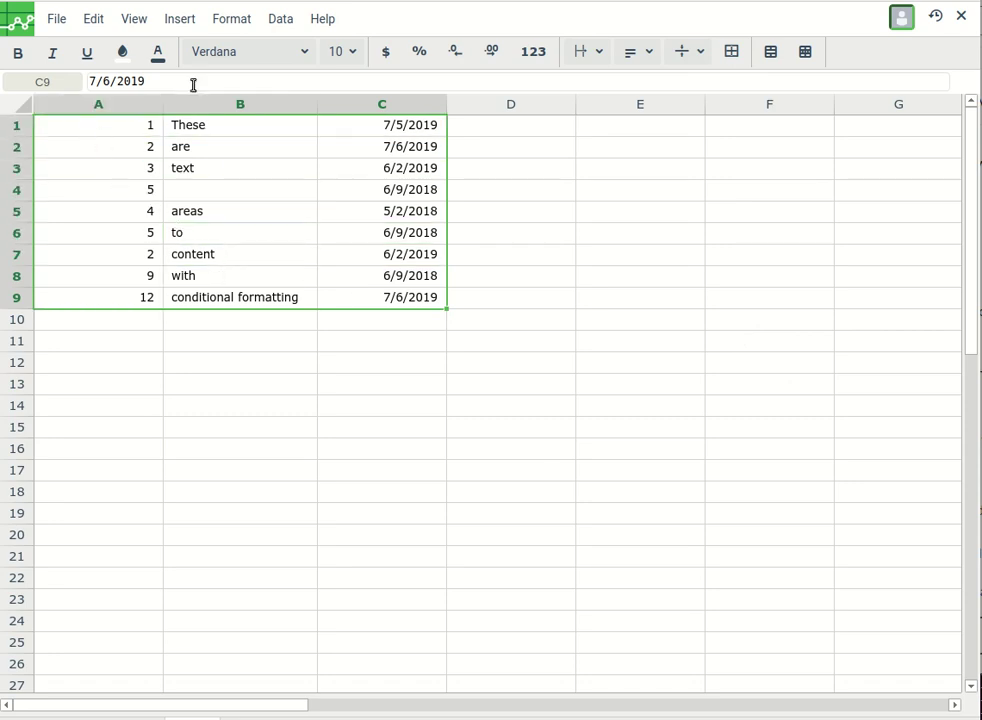
left_click(230, 20)
mouse_move(275, 268)
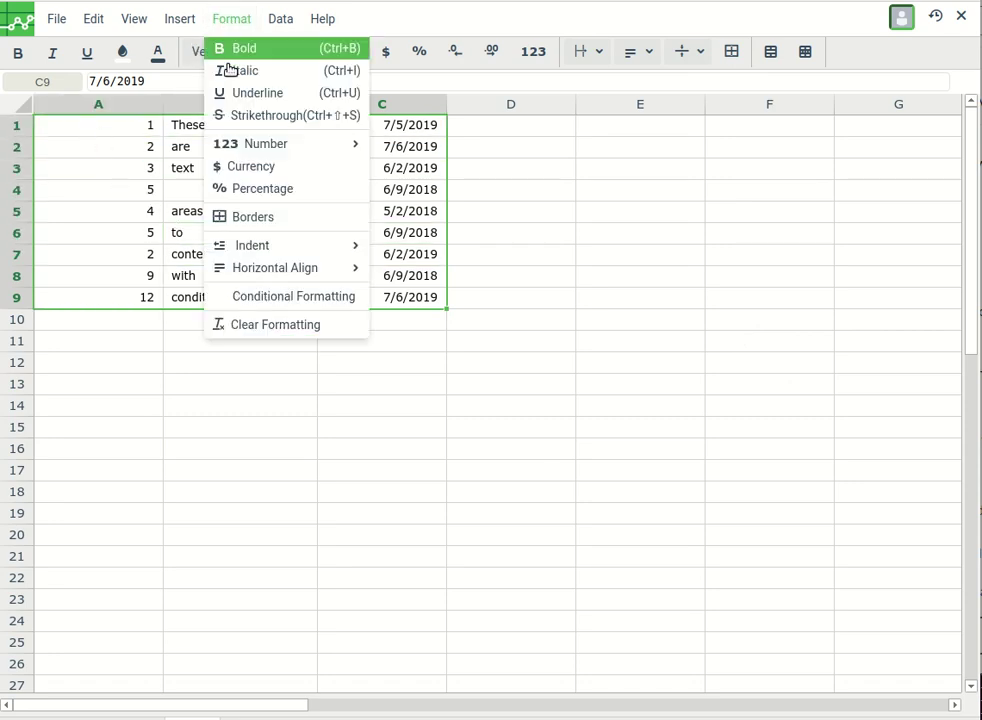
left_click(280, 298)
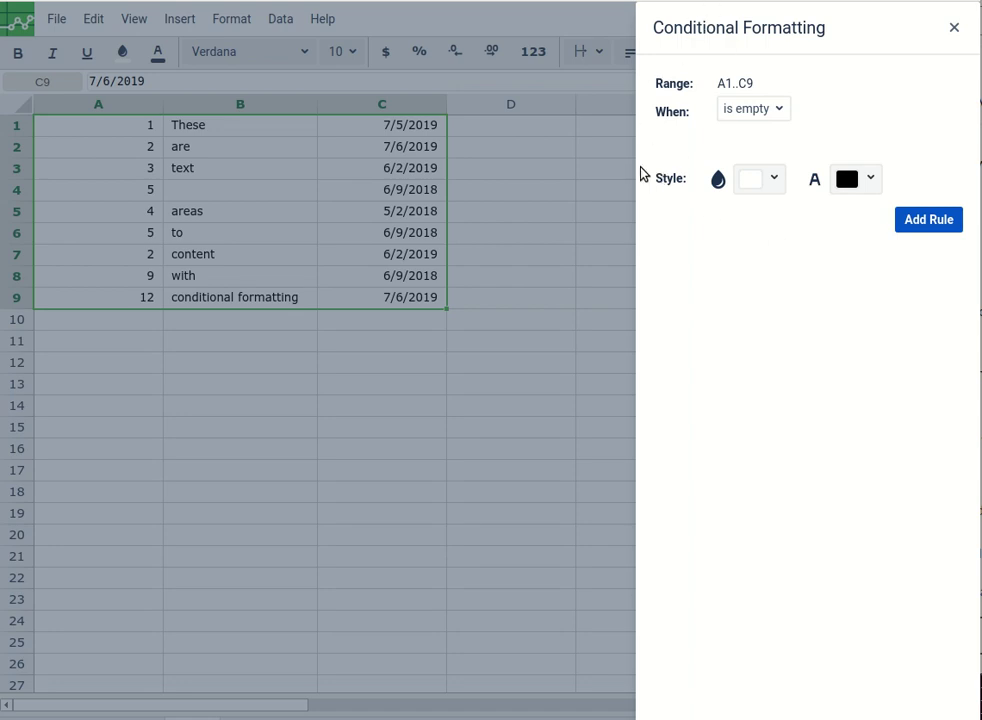
left_click(777, 111)
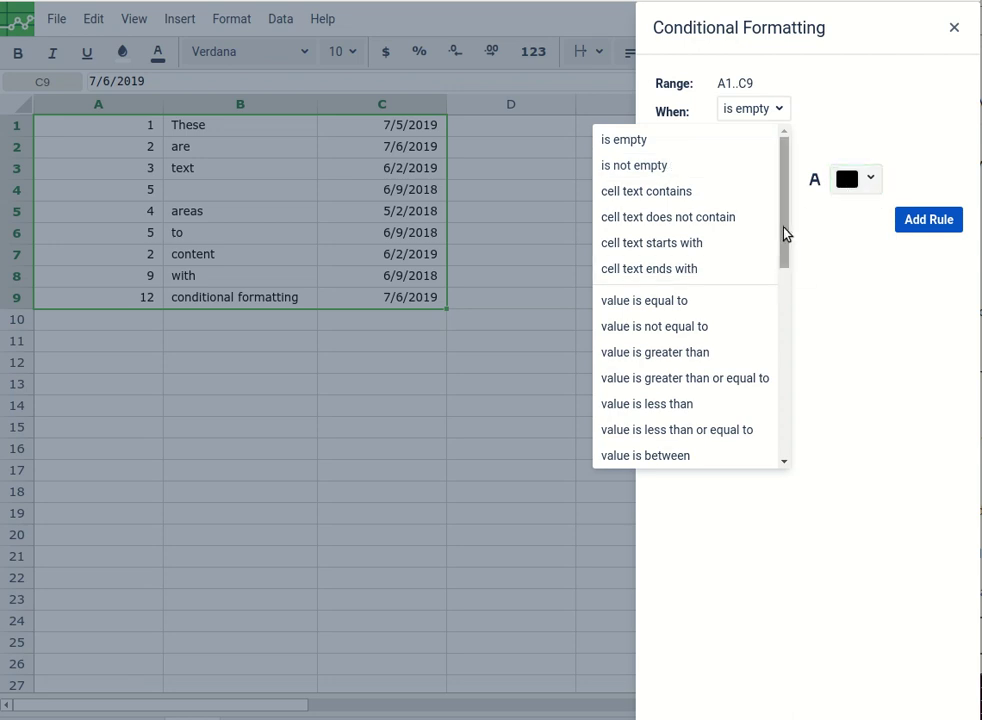
scroll(783, 250, "down", 3)
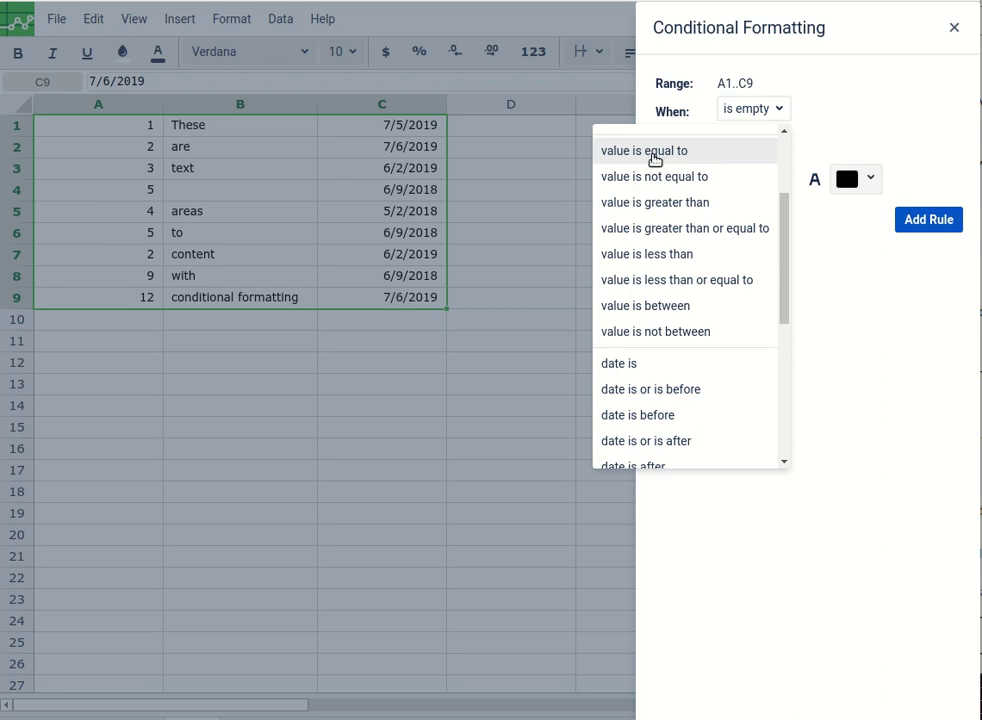
scroll(655, 160, "down", 1)
scroll(664, 199, "down", 2)
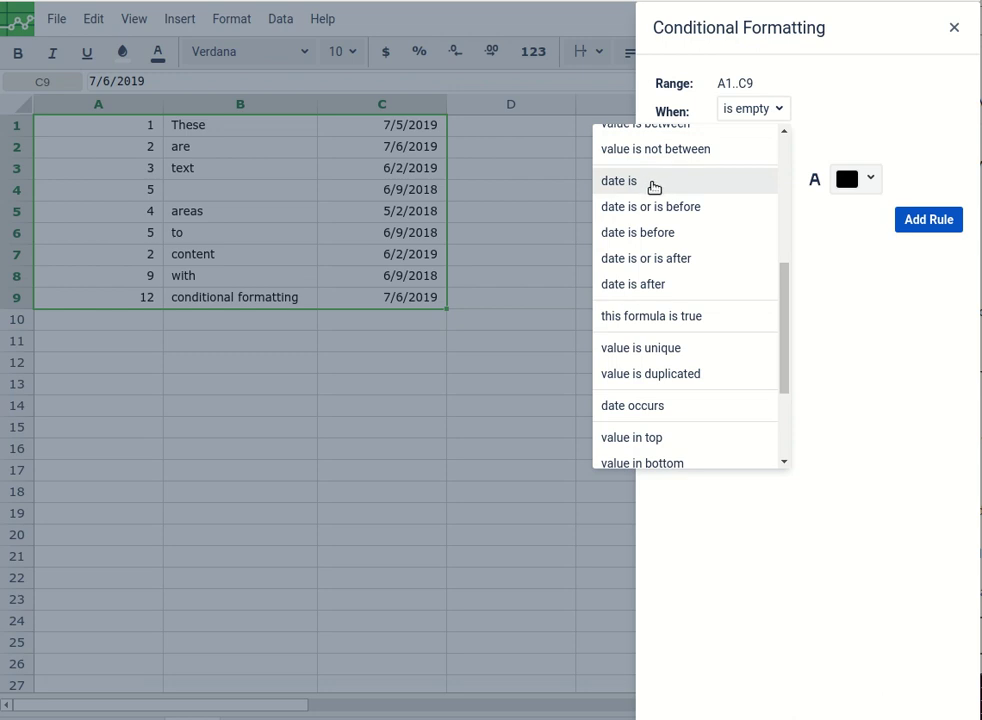
left_click_drag(785, 296, 787, 372)
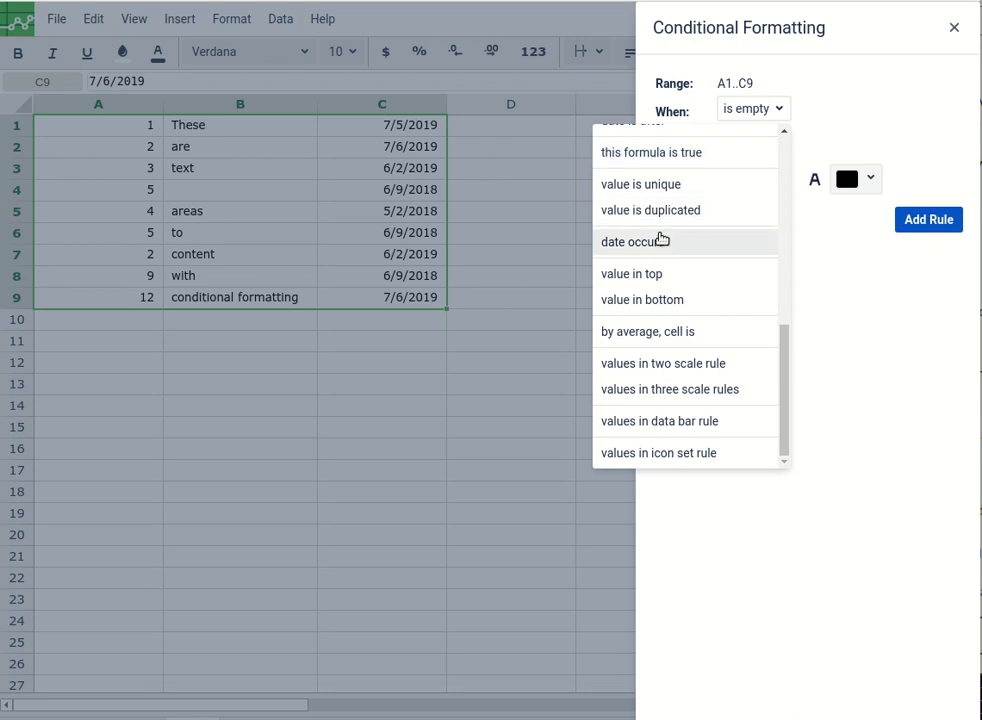
Set the draft rule's condition to 'date occurs' with the period left at 'today'
left_click(657, 242)
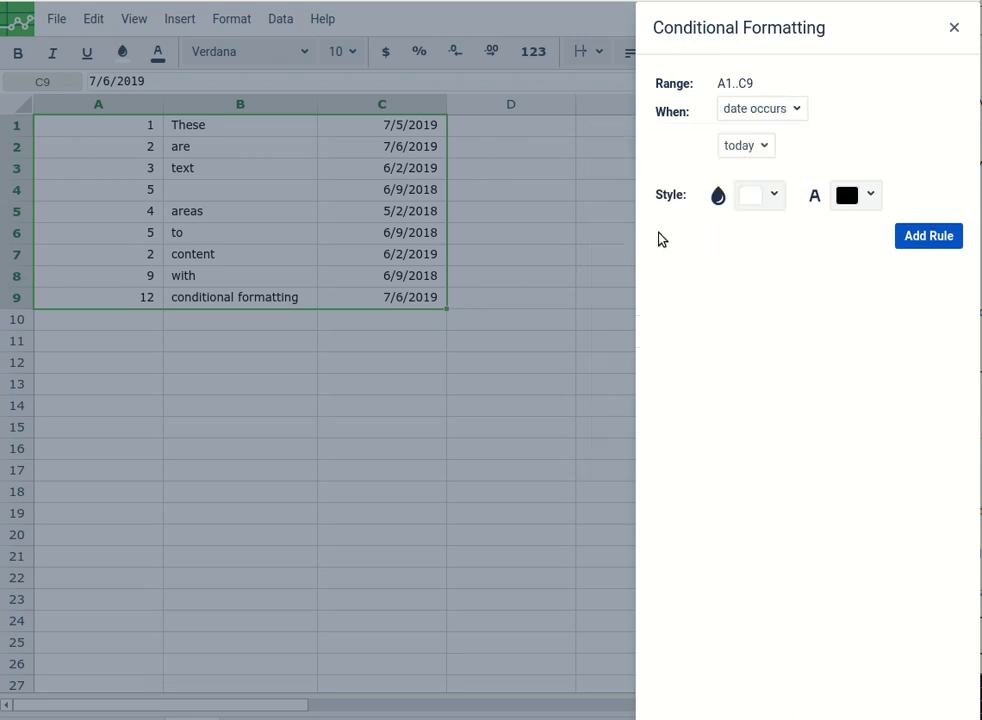
left_click(762, 146)
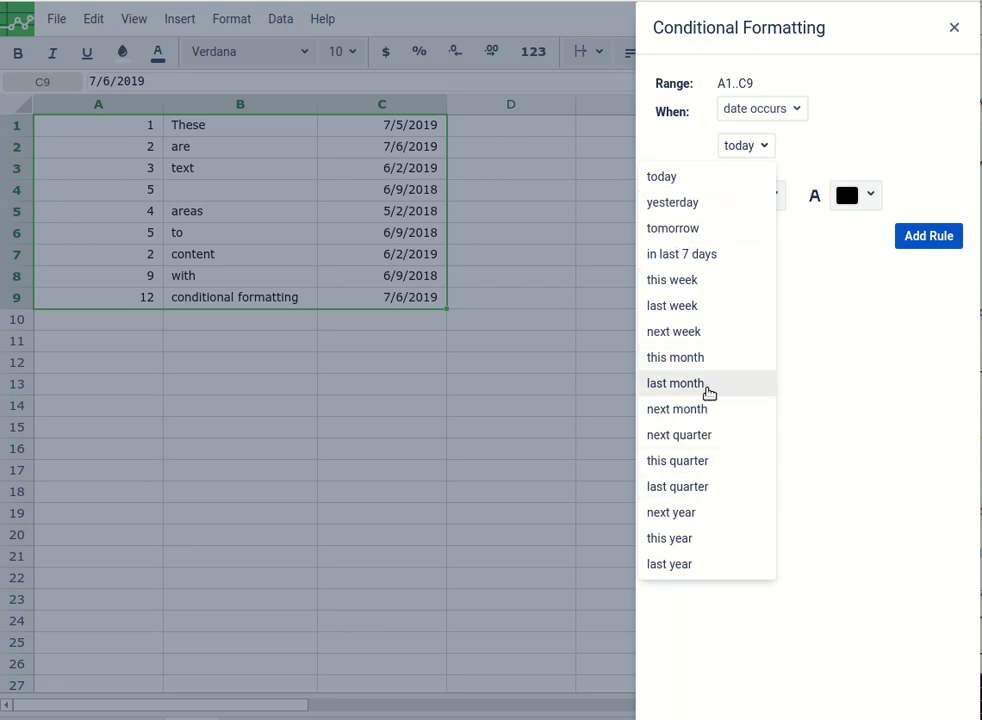
left_click(928, 466)
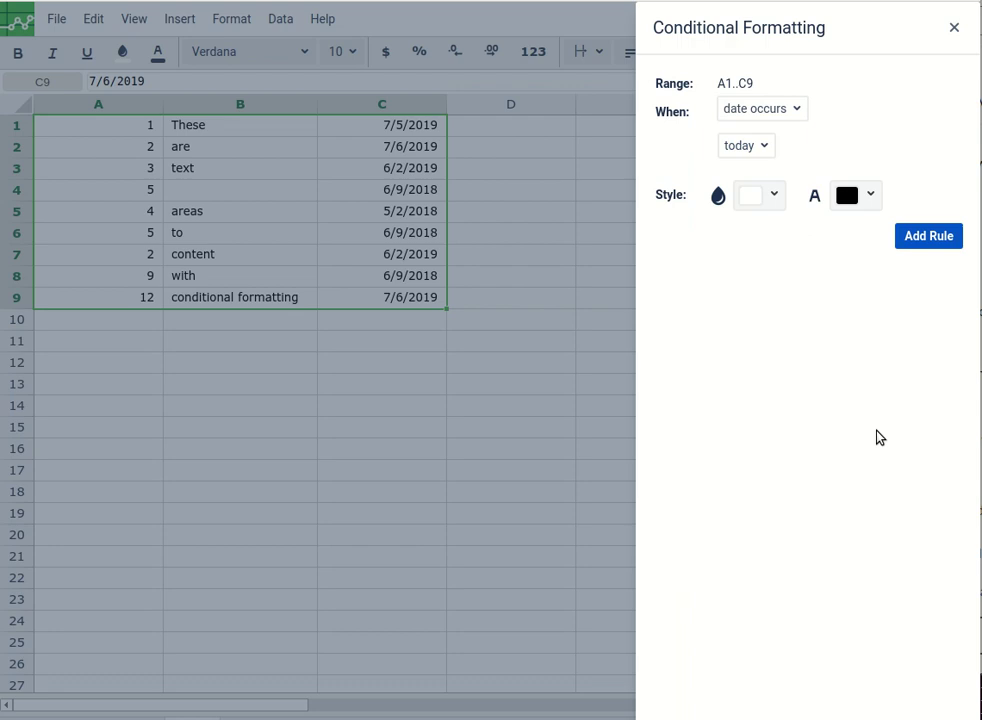
Browse the fill colour palette, then reopen and scroll the rule condition list
left_click(774, 196)
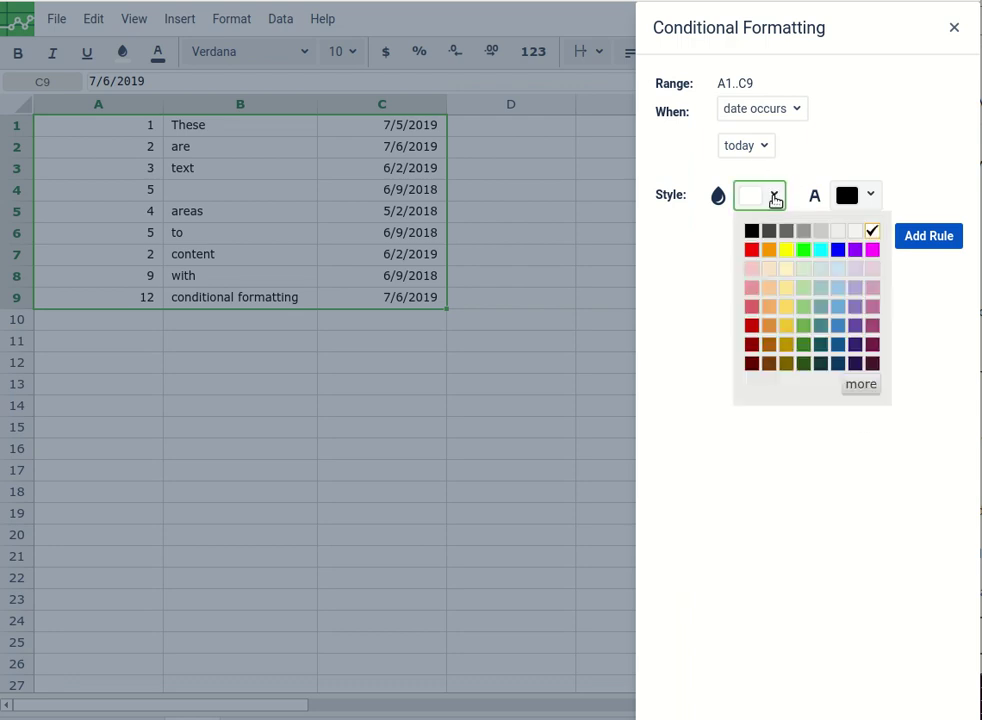
left_click(811, 168)
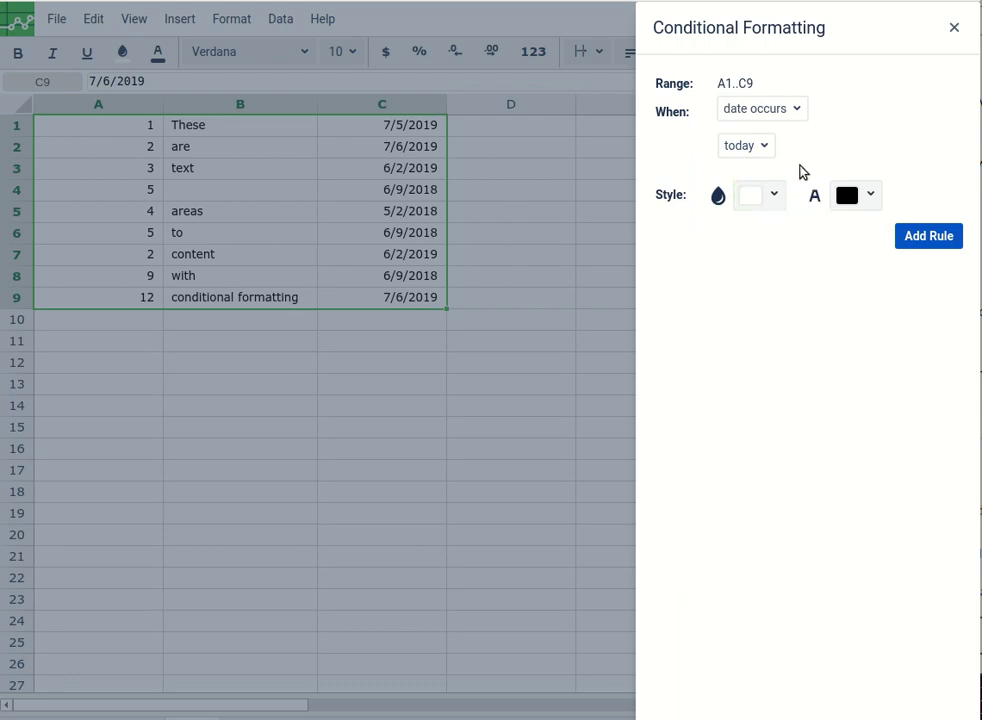
left_click(771, 108)
scroll(705, 340, "down", 1)
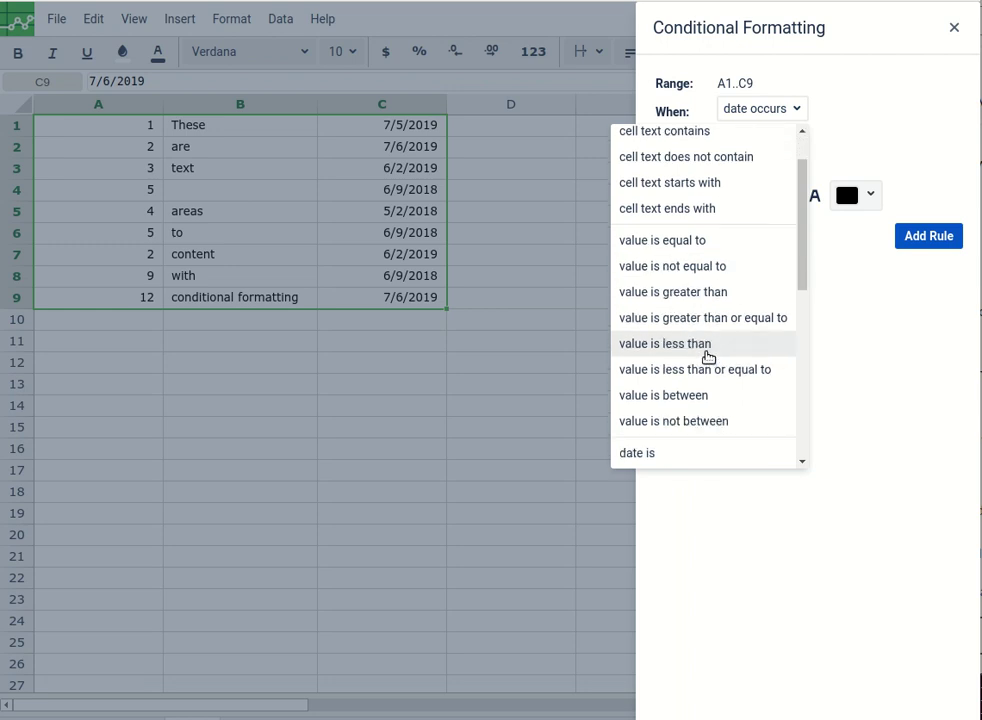
scroll(707, 355, "down", 5)
scroll(708, 358, "down", 2)
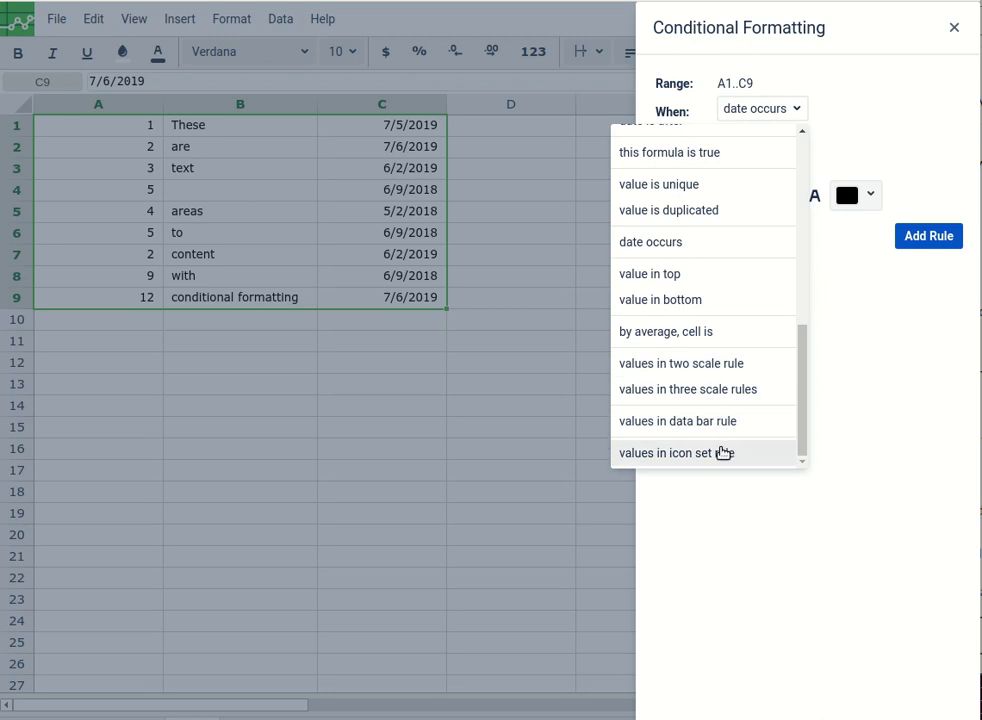
Add an 'is empty' rule with yellow fill to A1:C9, highlighting blank B4
left_click(768, 542)
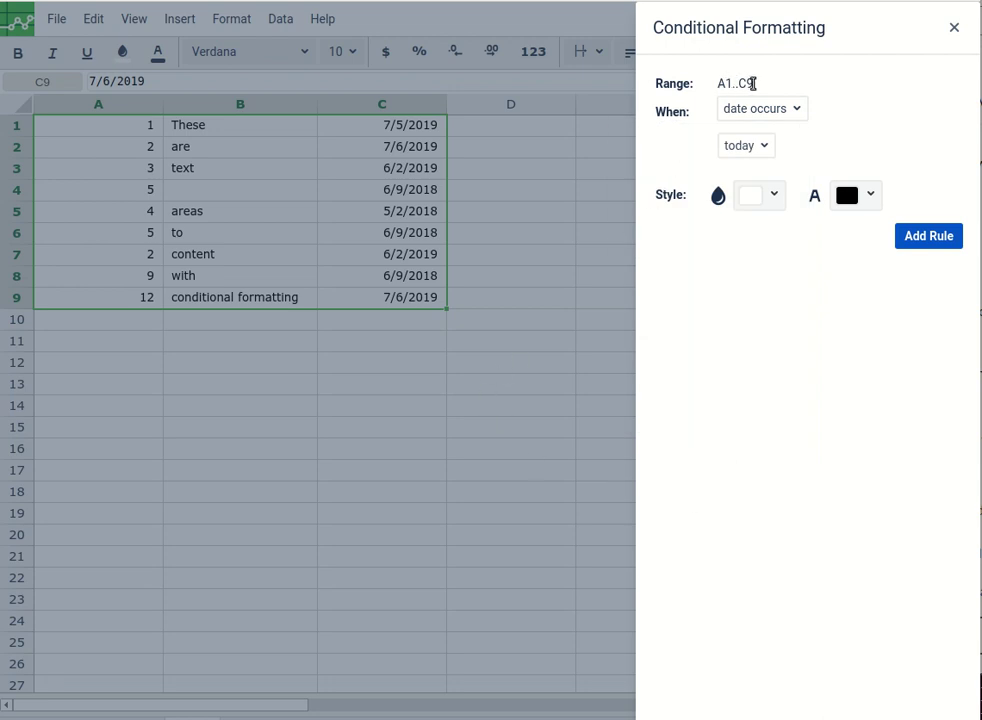
left_click(789, 112)
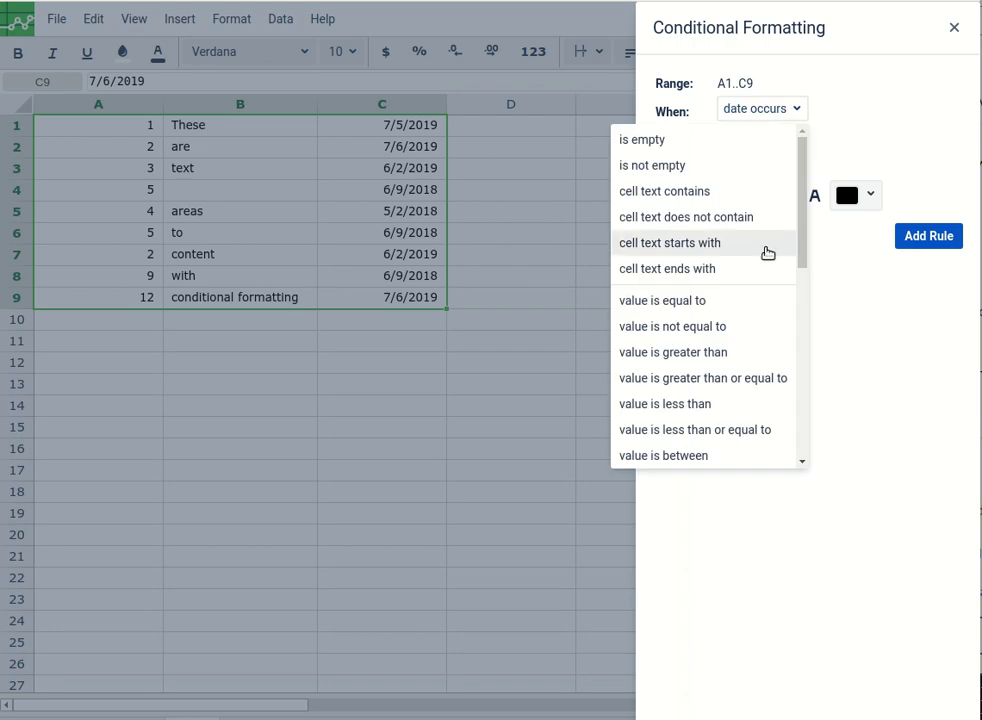
left_click(672, 140)
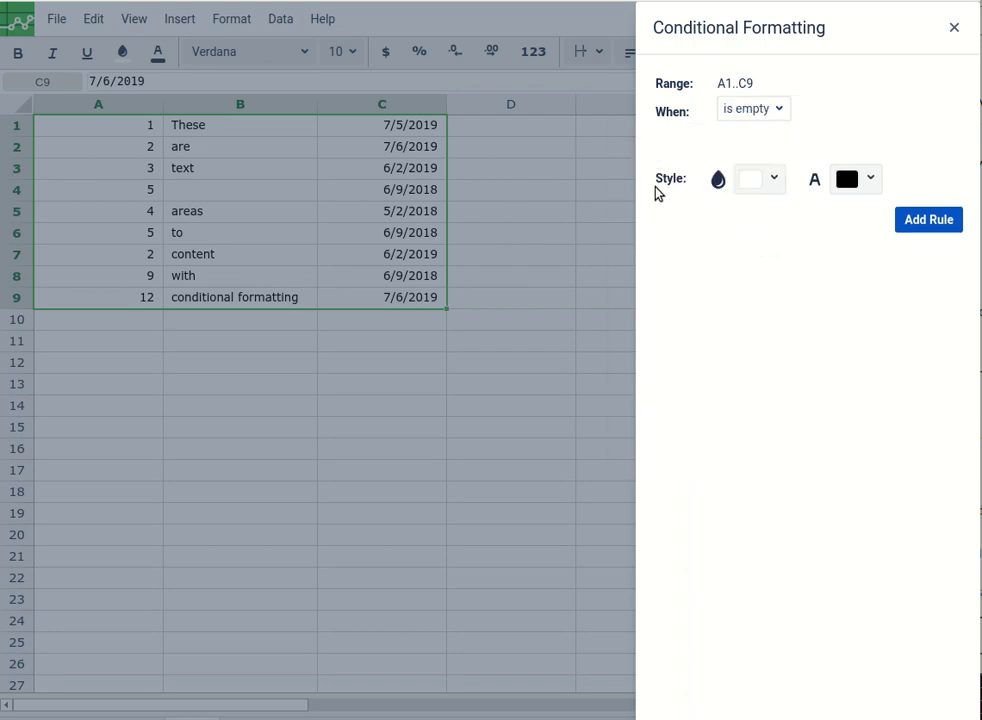
left_click(772, 184)
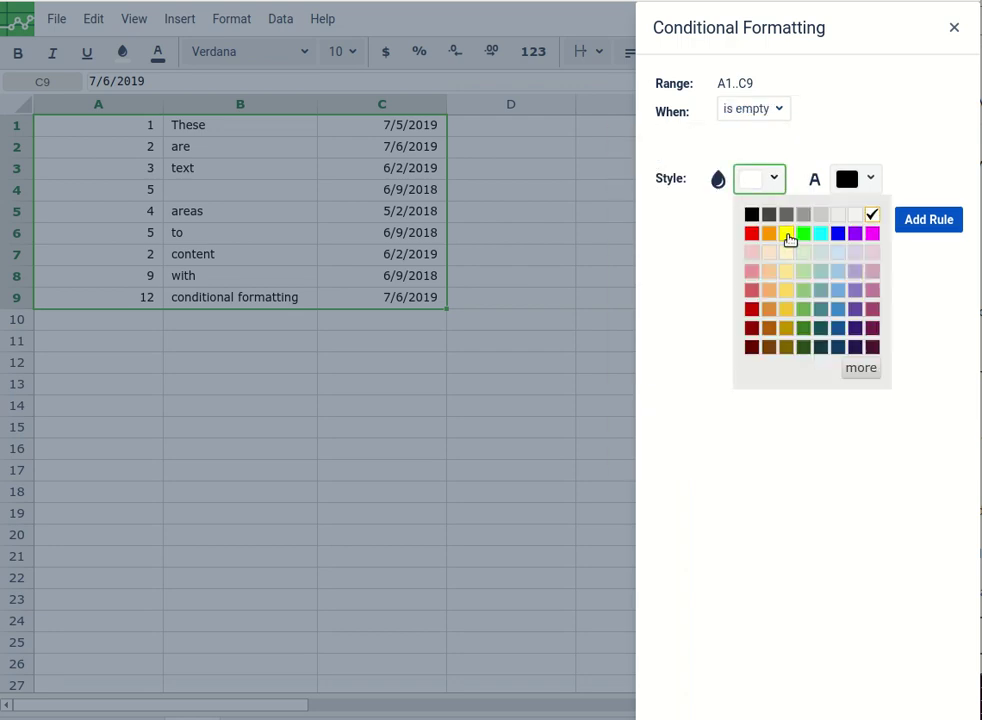
left_click(786, 233)
left_click(929, 220)
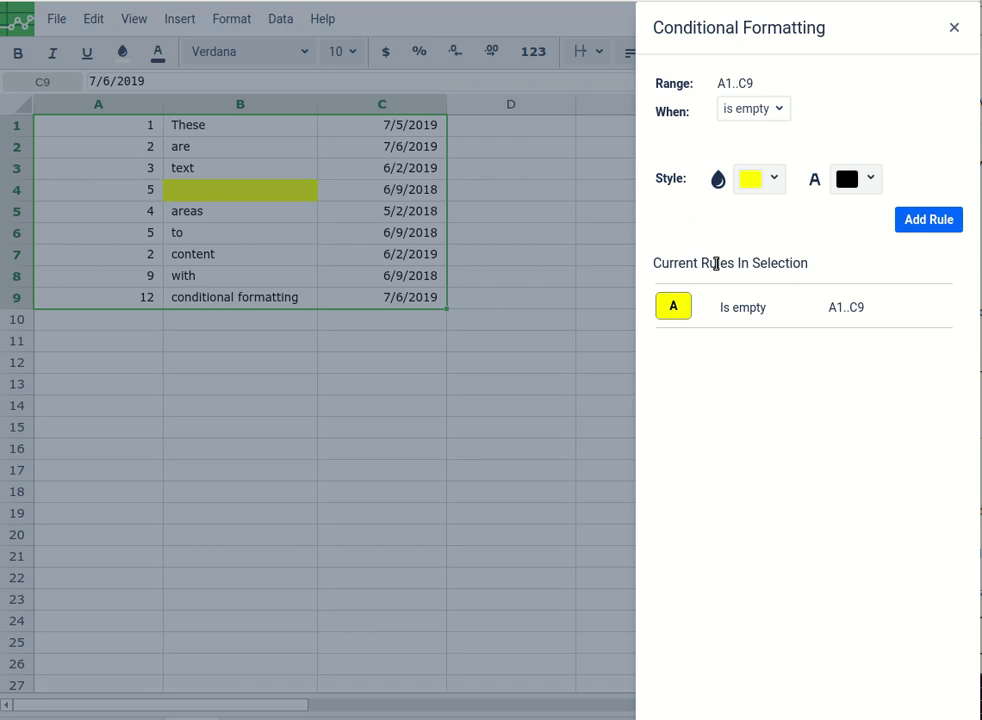
mouse_move(725, 307)
left_click_drag(721, 307, 748, 308)
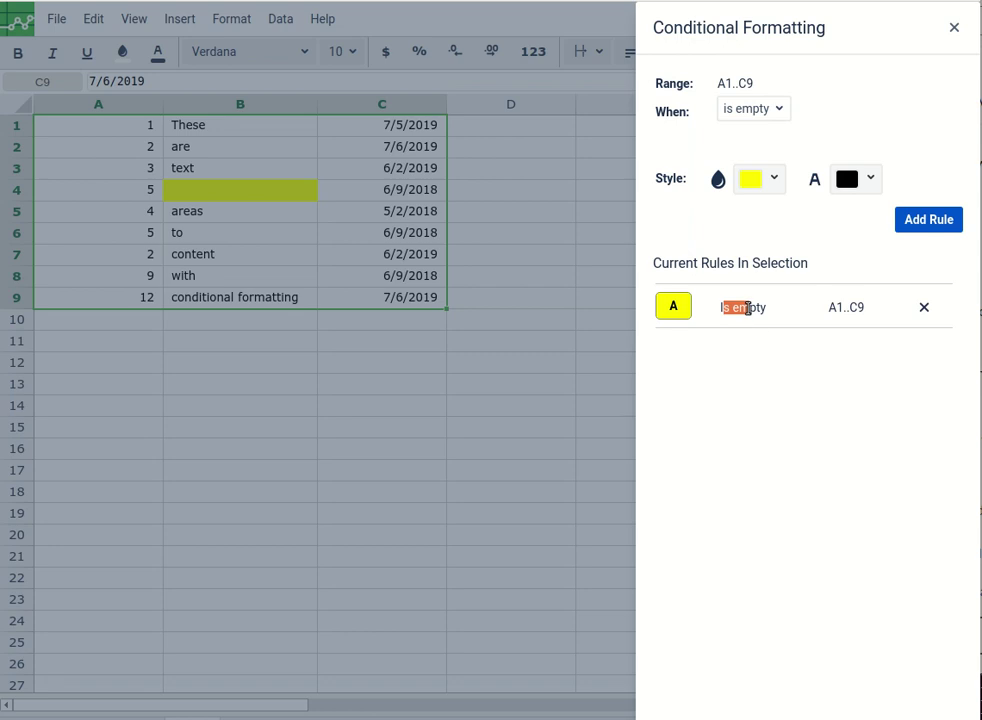
left_click(748, 308)
Close the panel and enter 'not empty now' in B4, removing its yellow
left_click(524, 454)
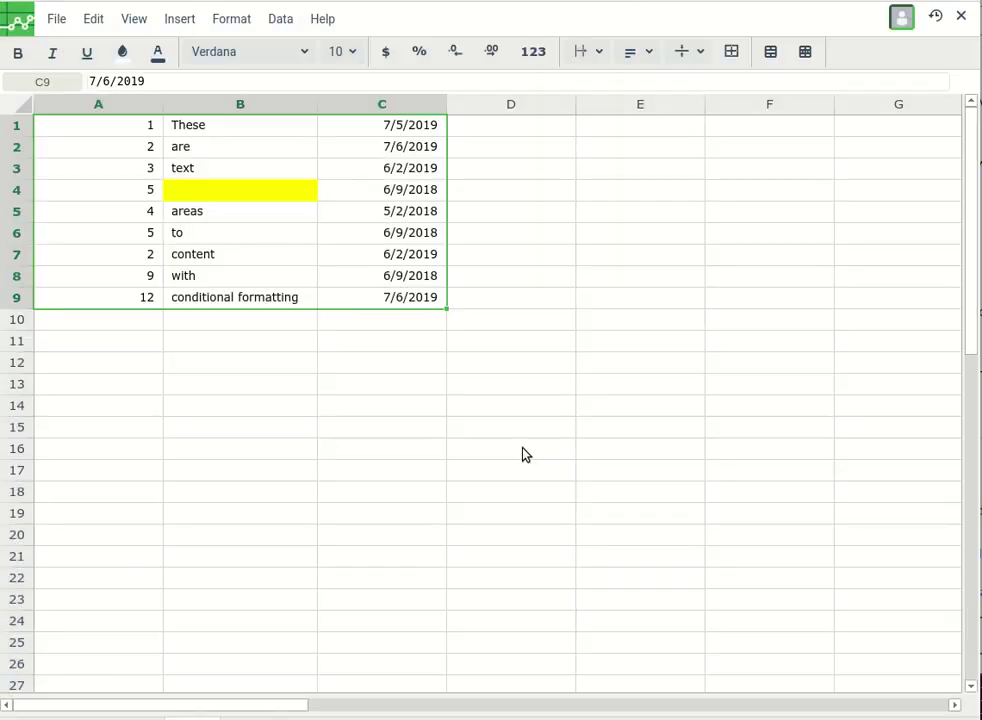
left_click(220, 192)
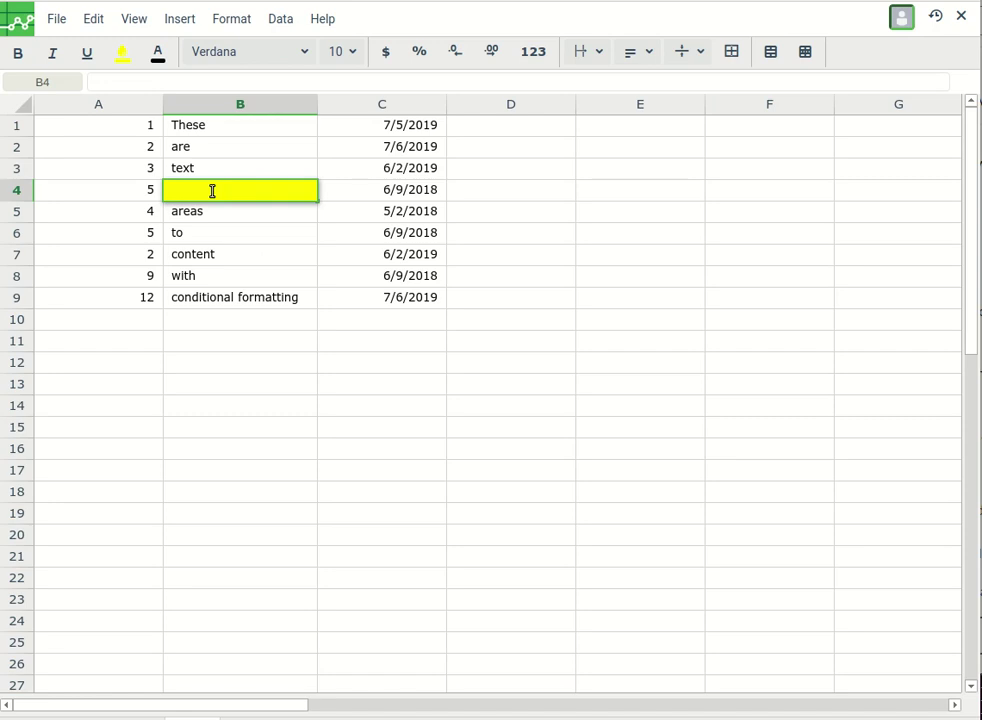
type("not empt")
type("y now")
key("Return")
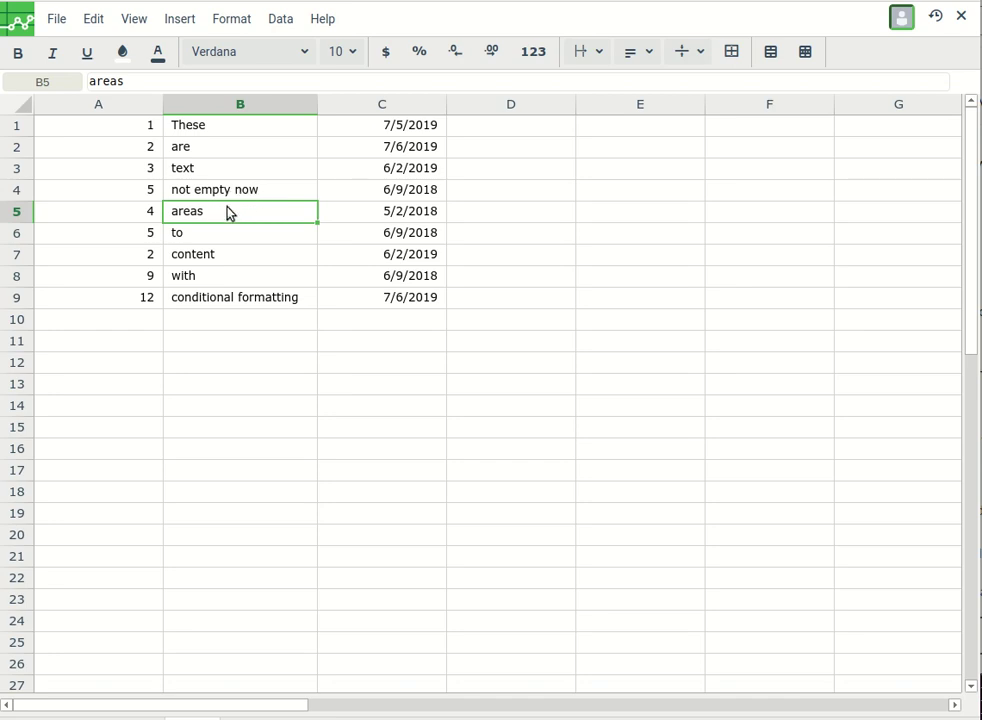
Delete the 5 from A4 so it turns yellow, then reselect A1:C9
left_click(141, 195)
double_click(145, 191)
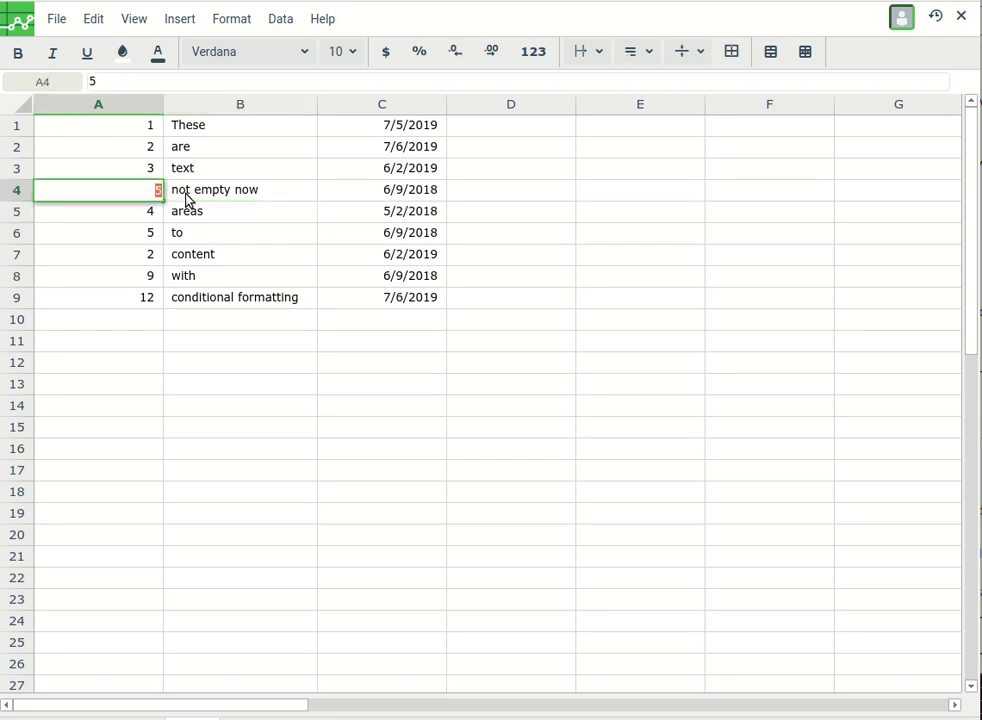
key("BackSpace")
left_click(152, 276)
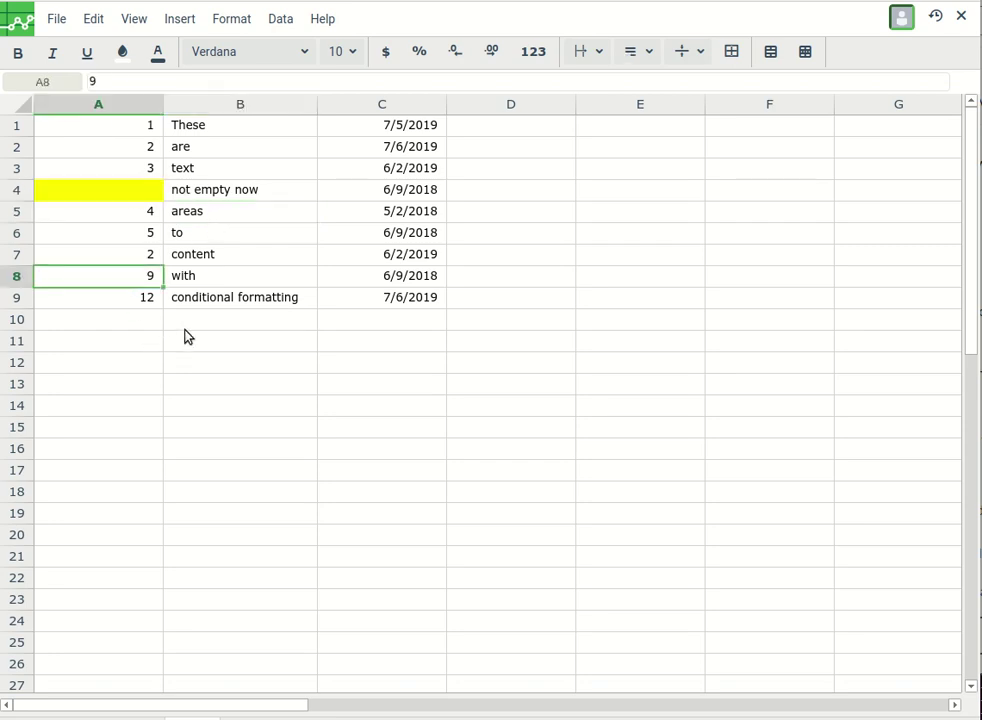
mouse_move(403, 298)
left_mouse_down()
mouse_move(186, 210)
mouse_move(98, 125)
left_mouse_up()
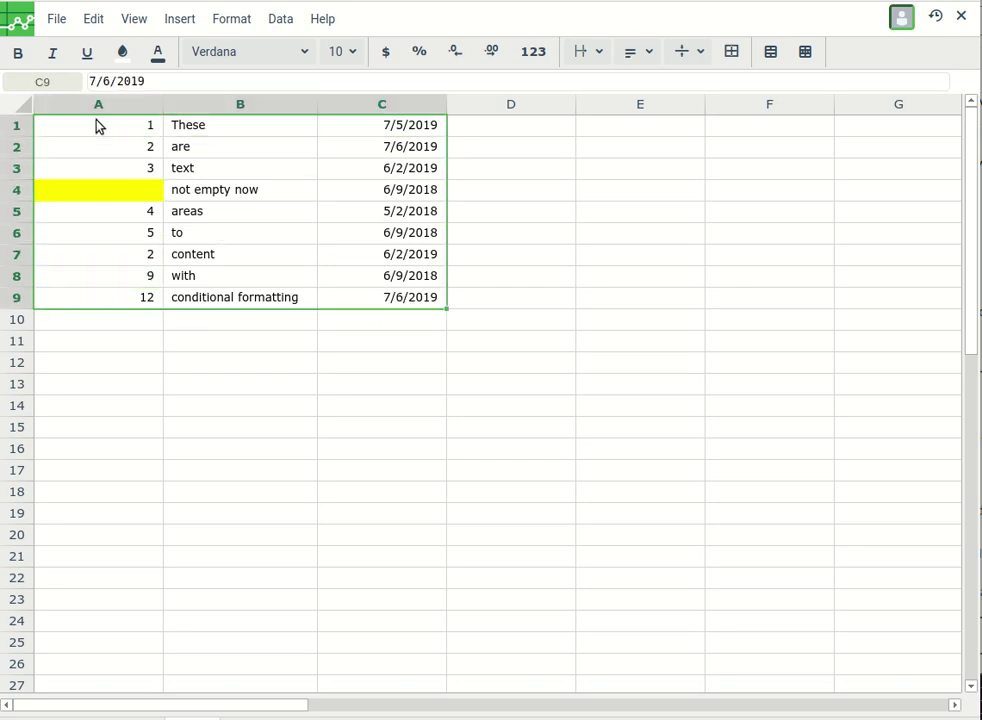
Reopen conditional formatting for A1:C9, delete the 'Is empty' rule, and close the panel
left_click(268, 362)
mouse_move(428, 303)
left_mouse_down()
mouse_move(149, 204)
mouse_move(72, 135)
left_mouse_up()
left_click(181, 24)
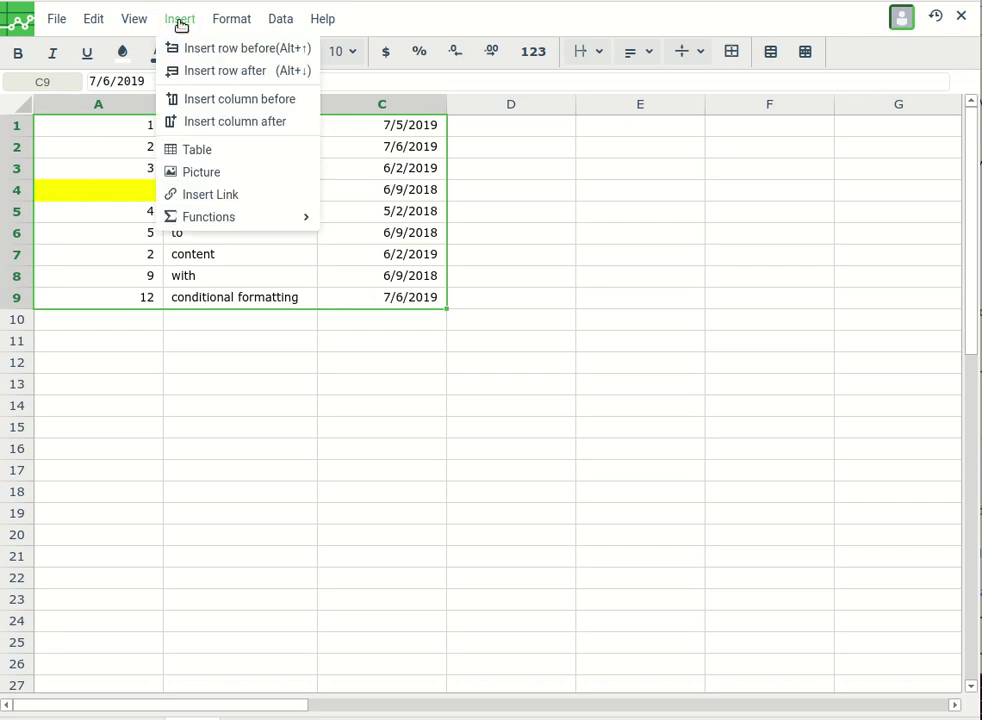
left_click(232, 22)
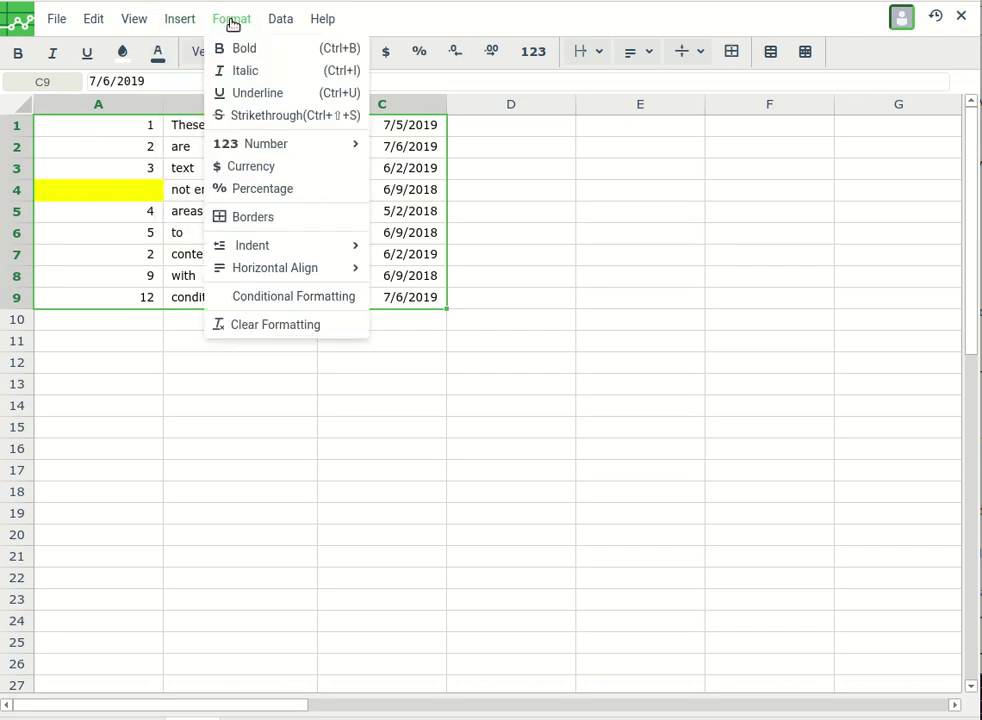
left_click(265, 296)
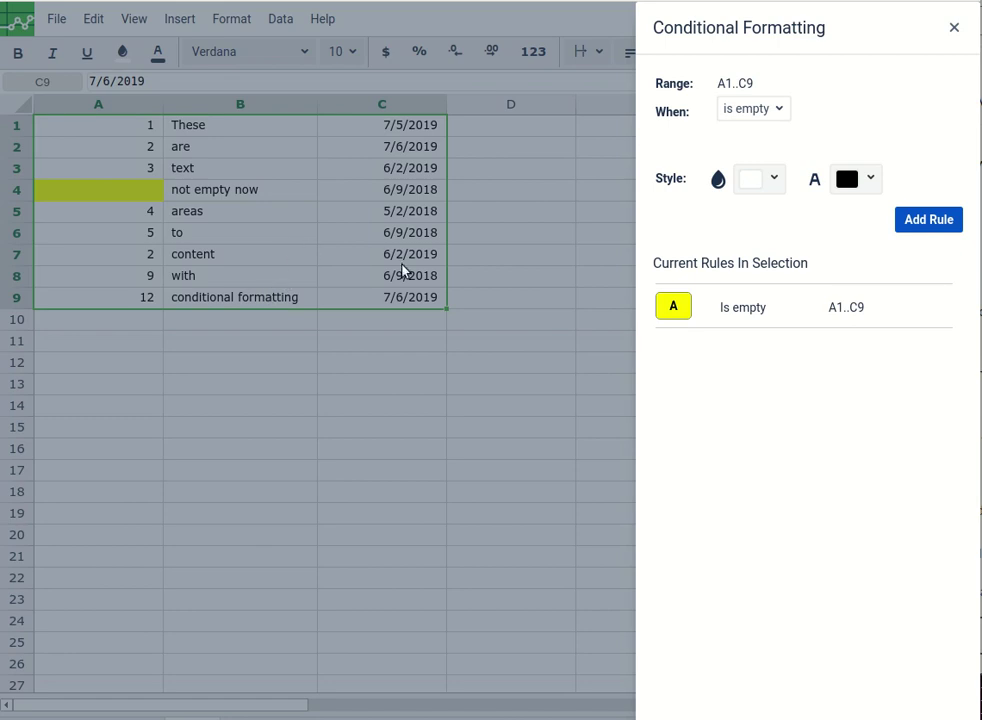
mouse_move(803, 307)
left_click(924, 309)
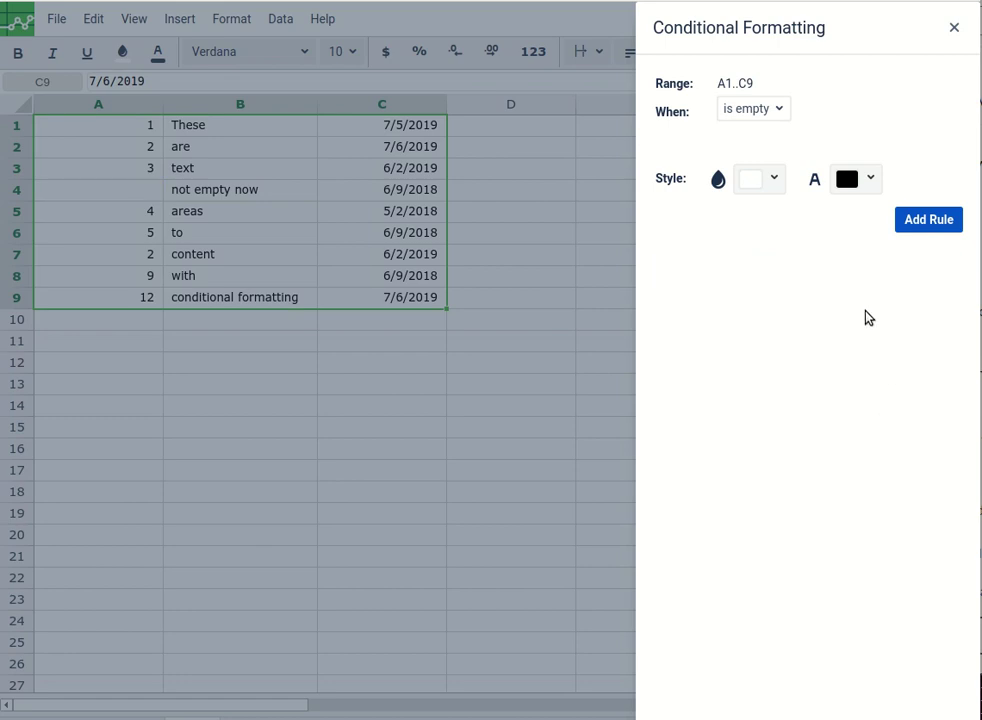
left_click(510, 445)
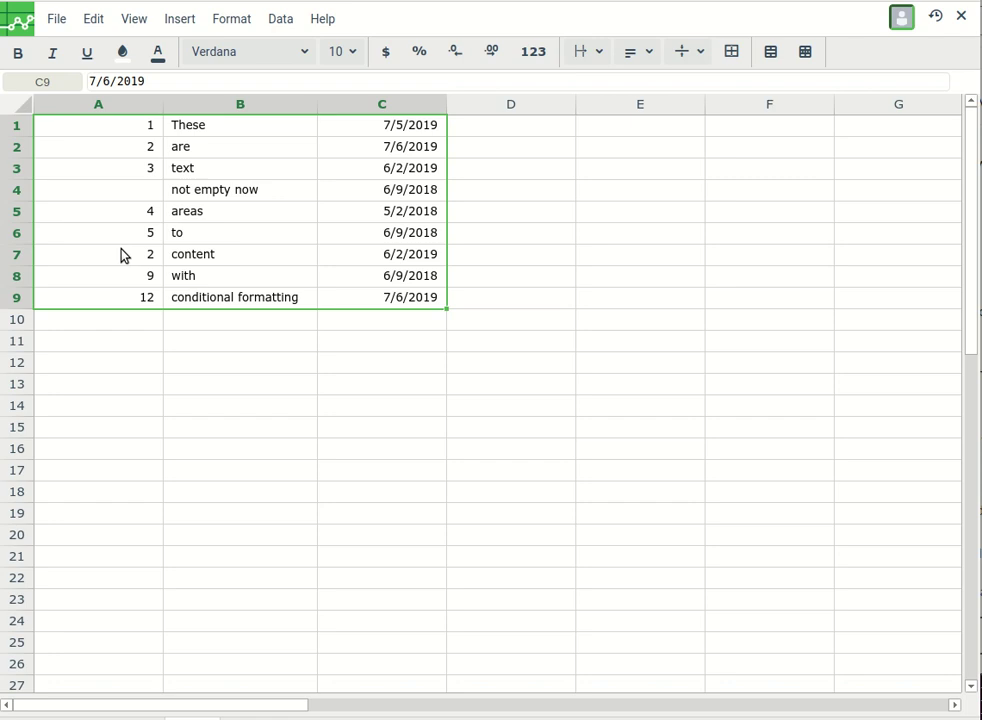
Enter 4 in the empty cell A4
left_click(140, 191)
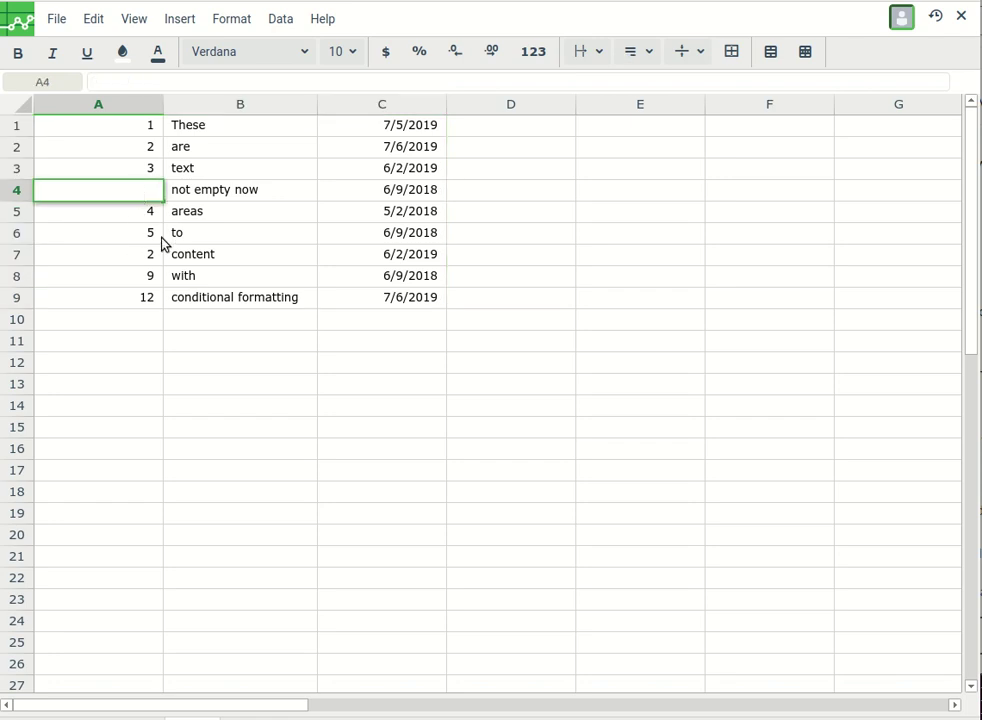
type("4")
left_click(160, 430)
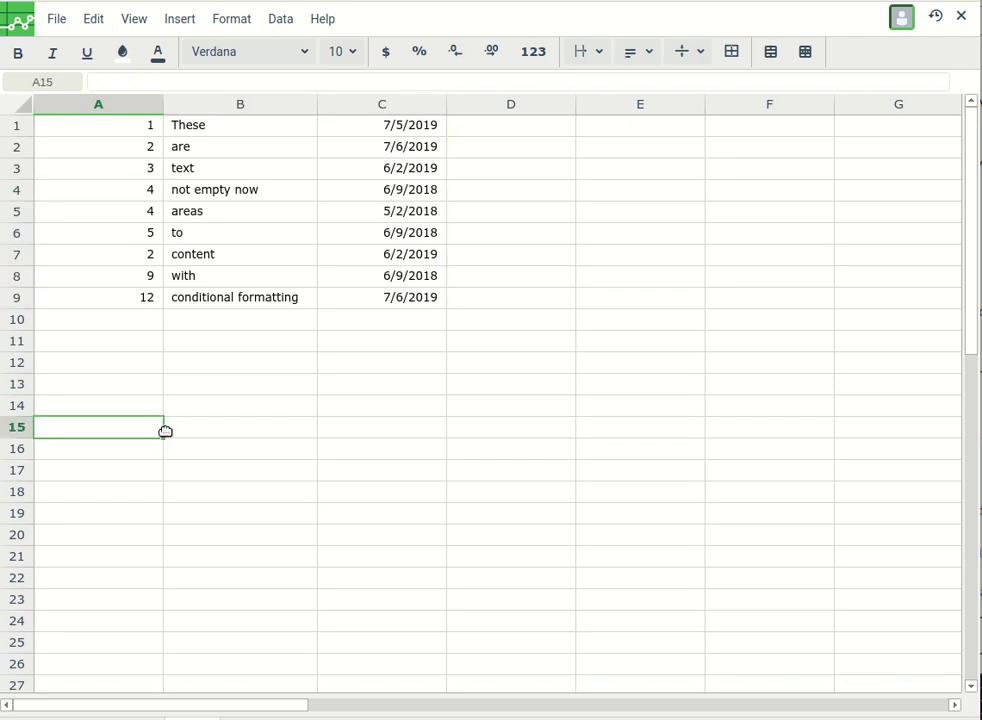
Select A1:A9 and open Format > Conditional Formatting for it
left_click_drag(127, 128, 130, 305)
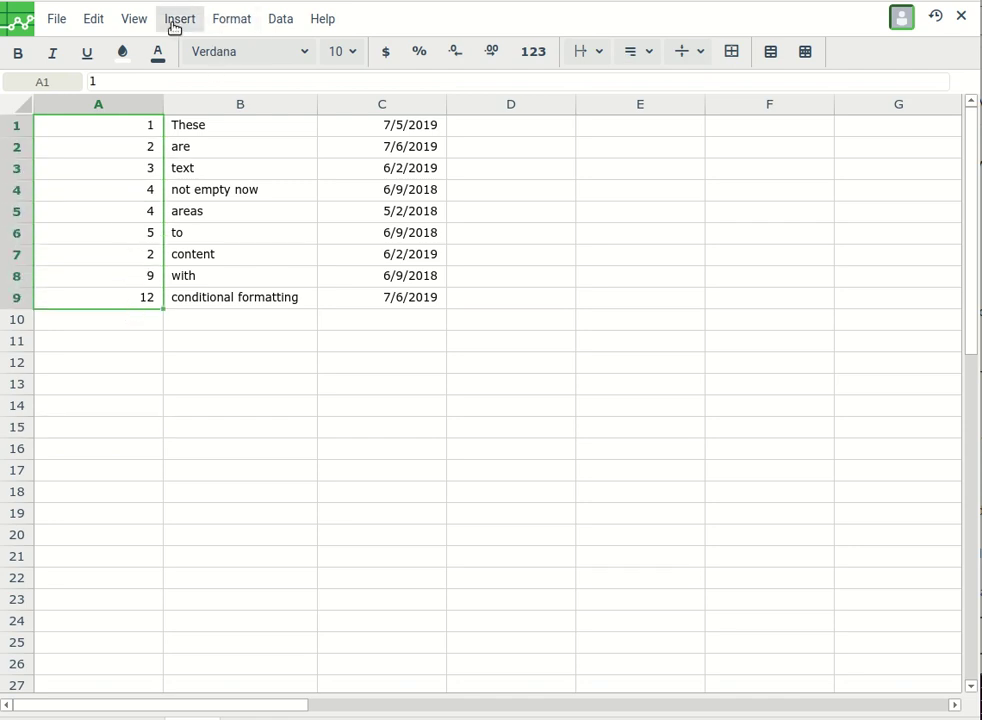
left_click(235, 22)
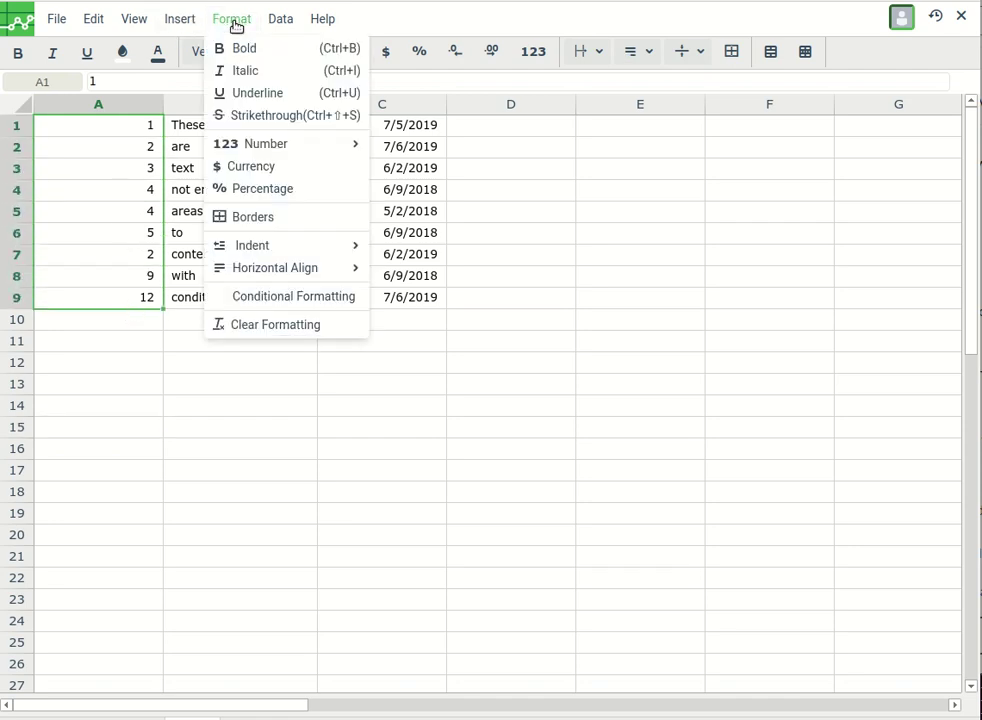
left_click(278, 297)
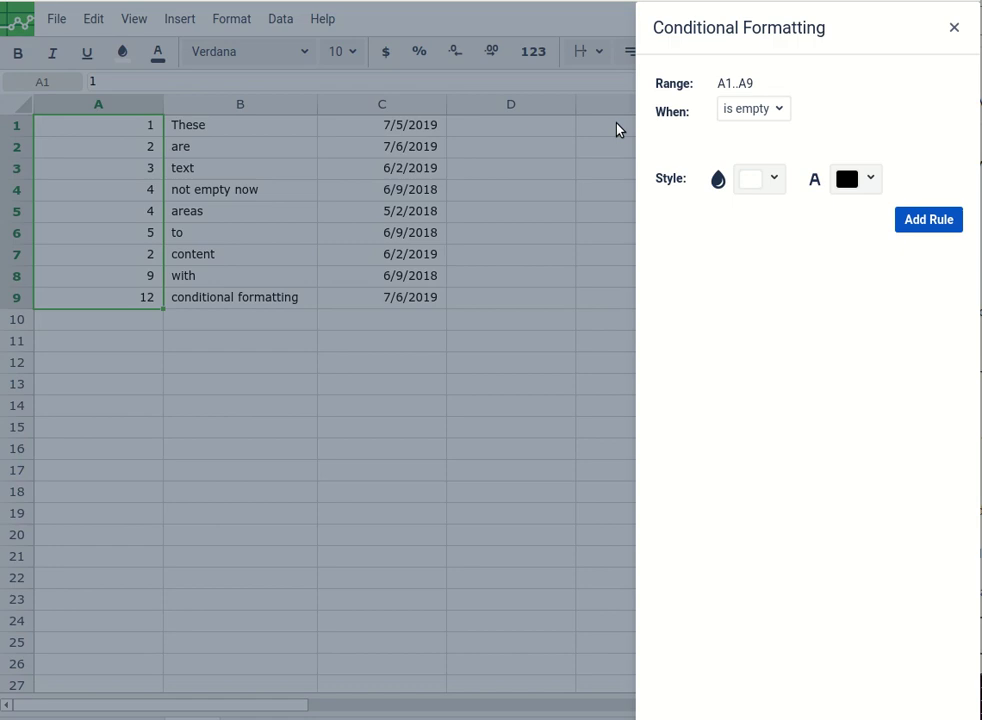
Add a 'value is greater than 4' rule with green fill, highlighting 5, 9 and 12
left_click(758, 110)
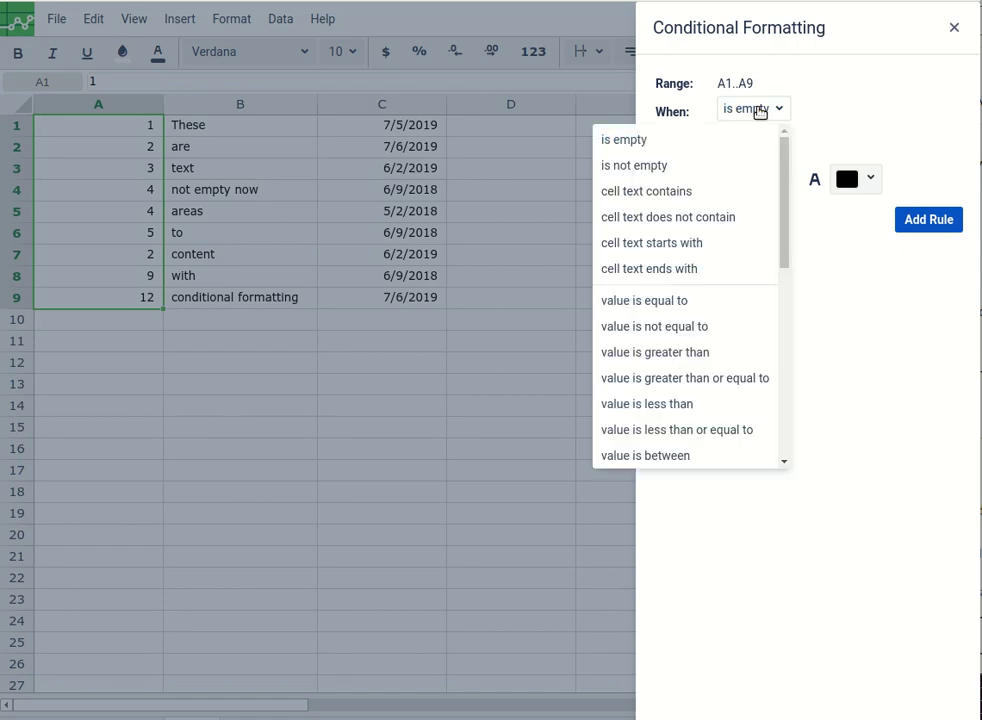
left_click(662, 352)
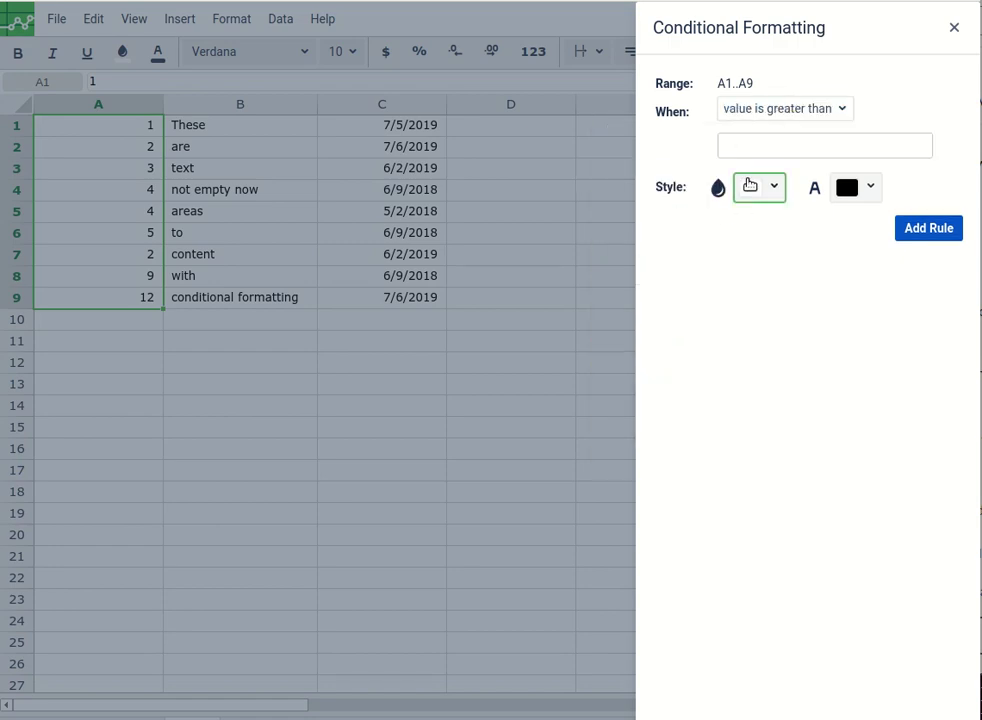
left_click(738, 145)
type("4")
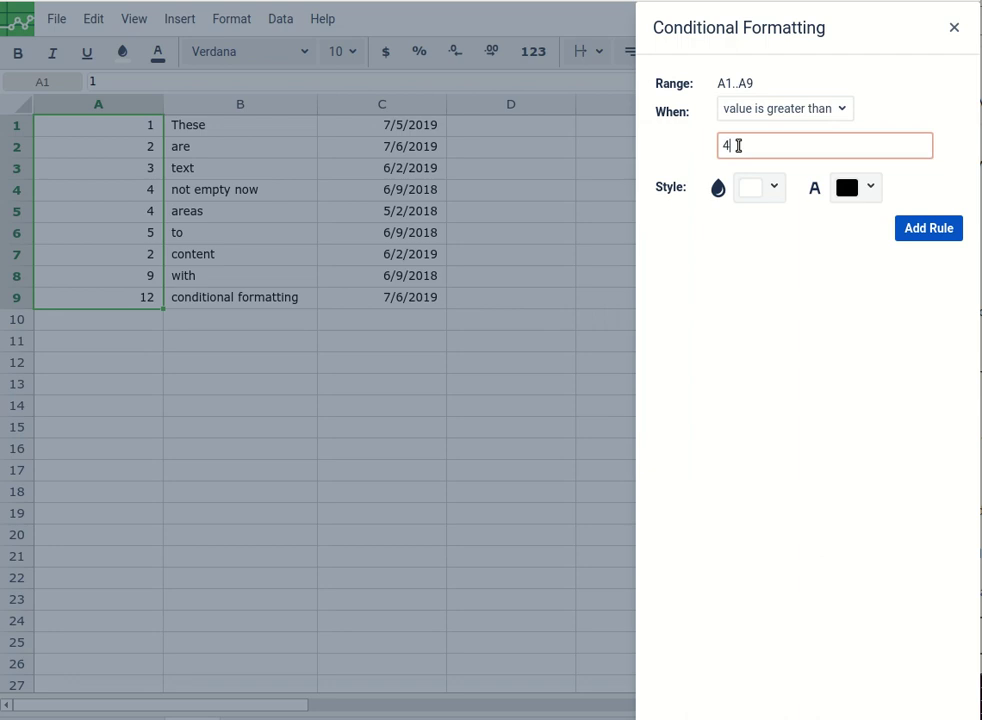
left_click(775, 189)
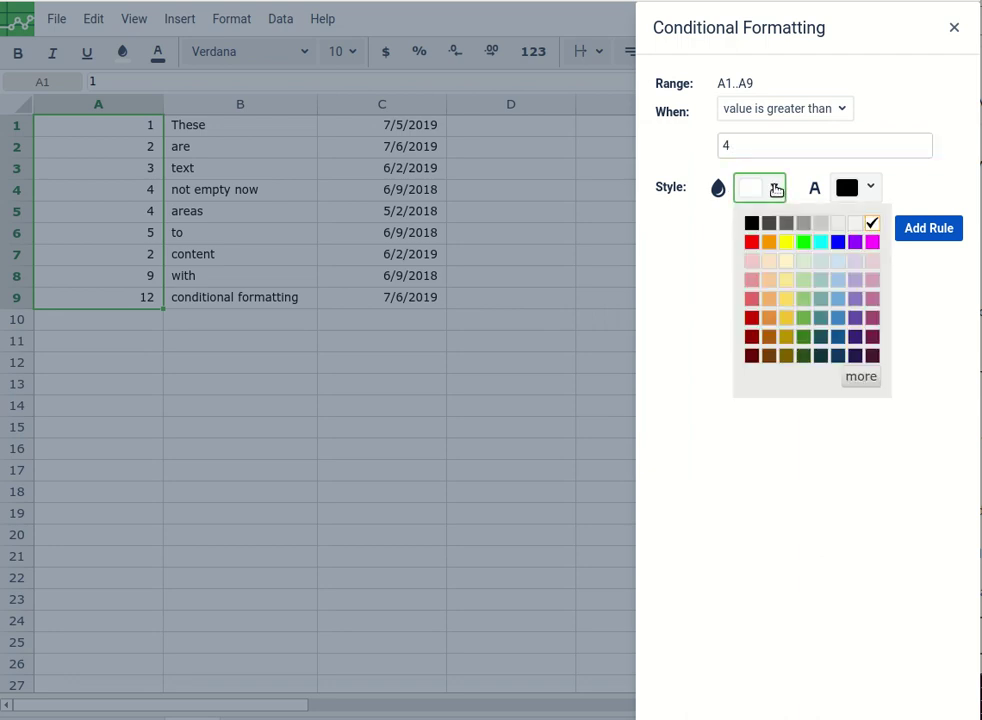
left_click(803, 244)
left_click(925, 229)
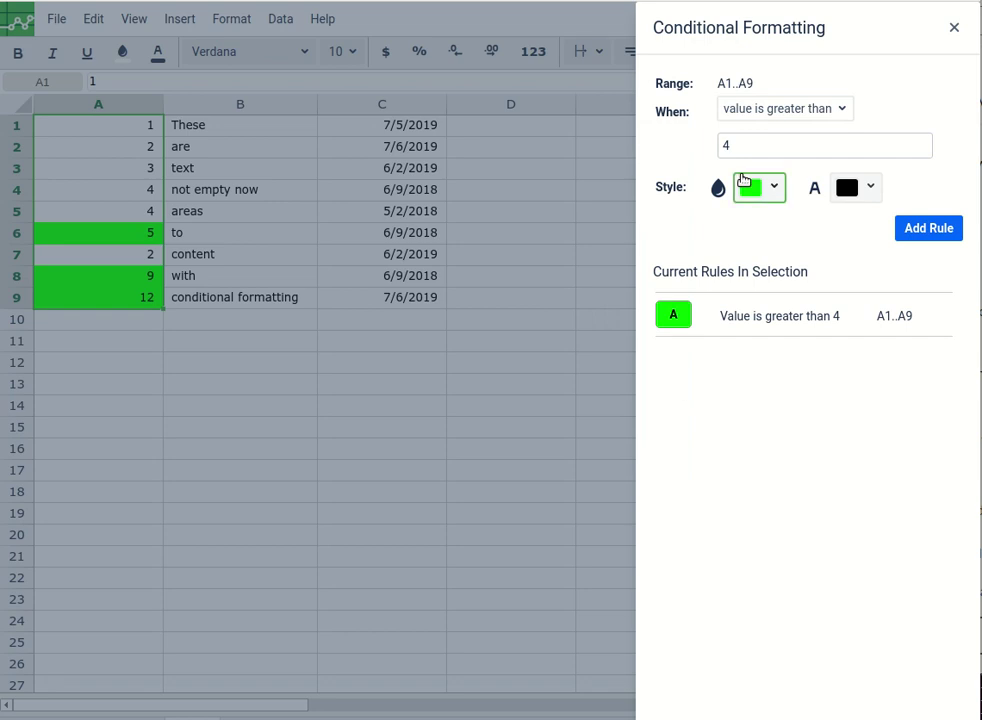
Add a 'value is less than or equal to 4' rule with cyan fill to A1:A9
left_click(759, 112)
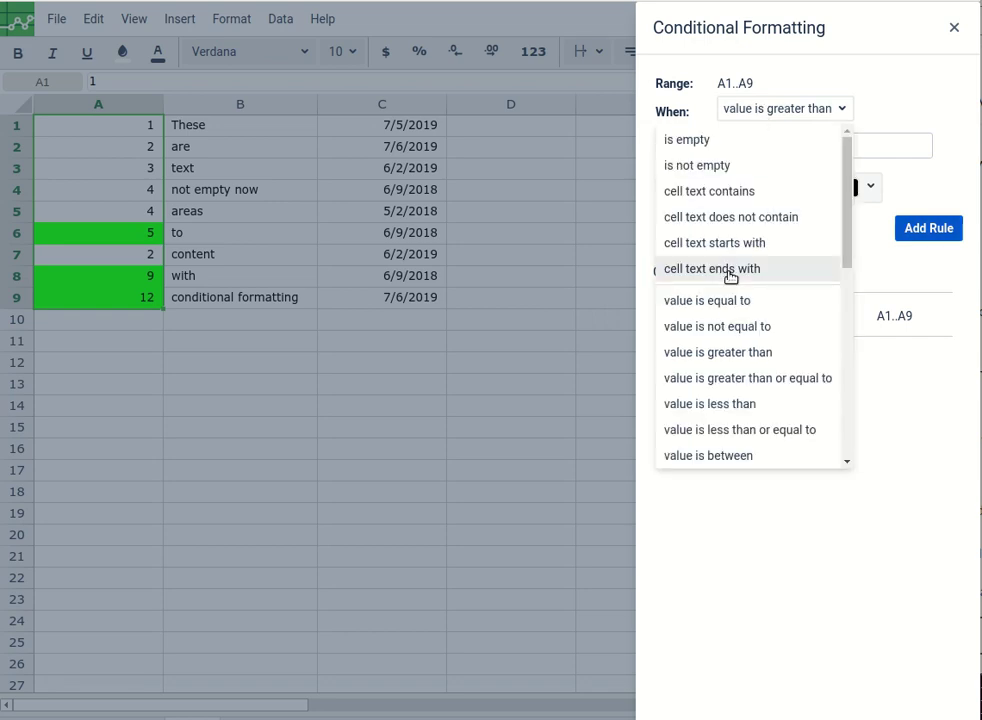
scroll(730, 278, "down", 3)
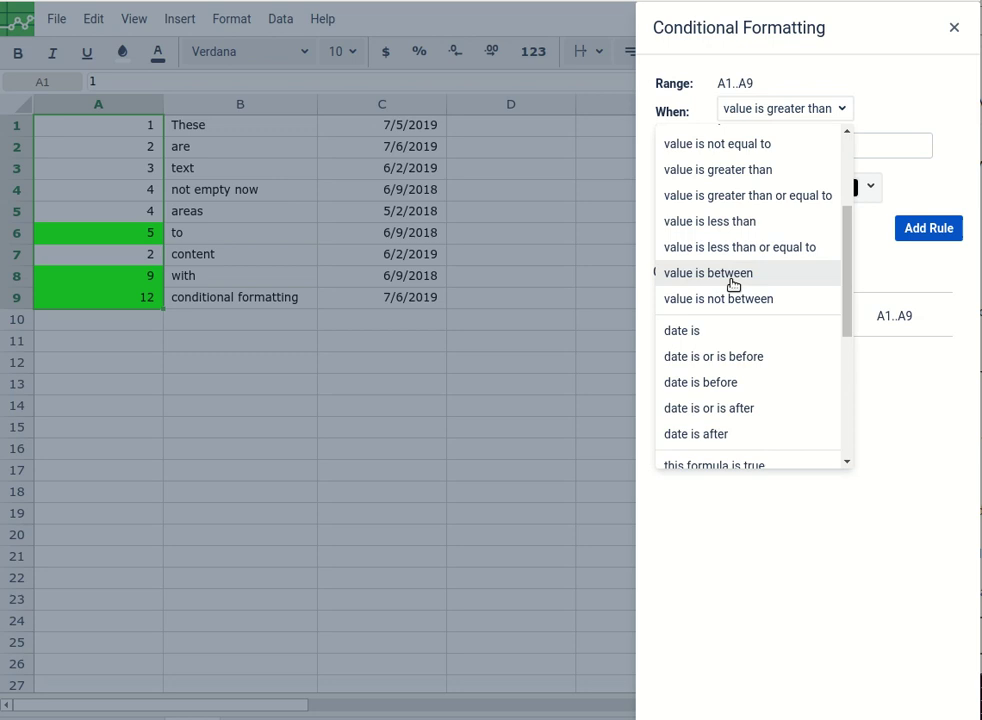
left_click(716, 222)
left_click(736, 147)
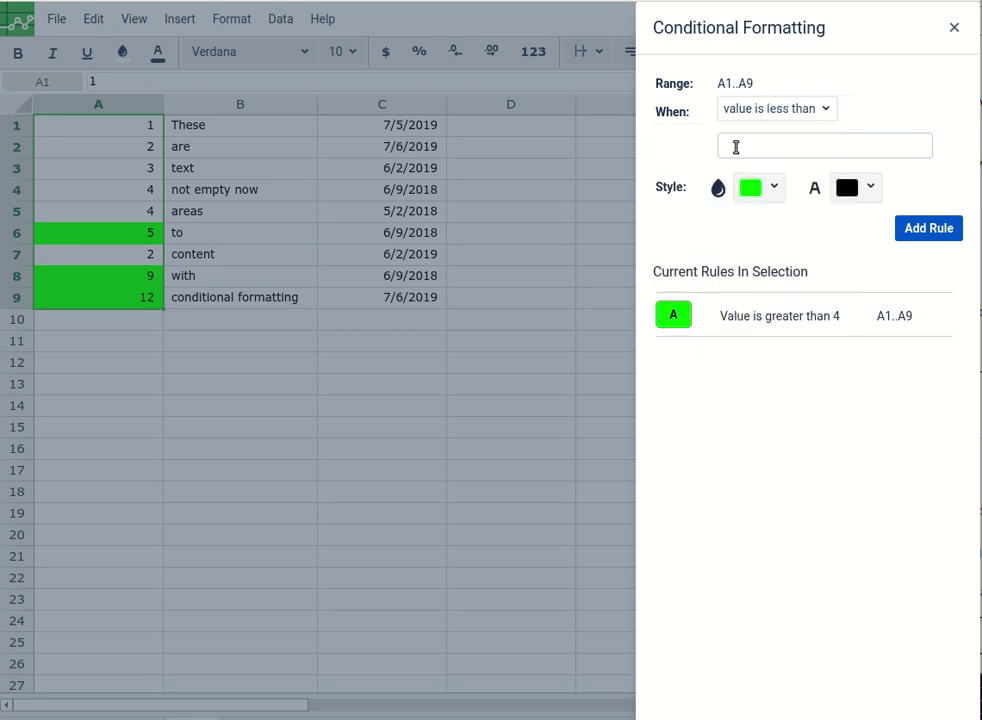
left_click(812, 114)
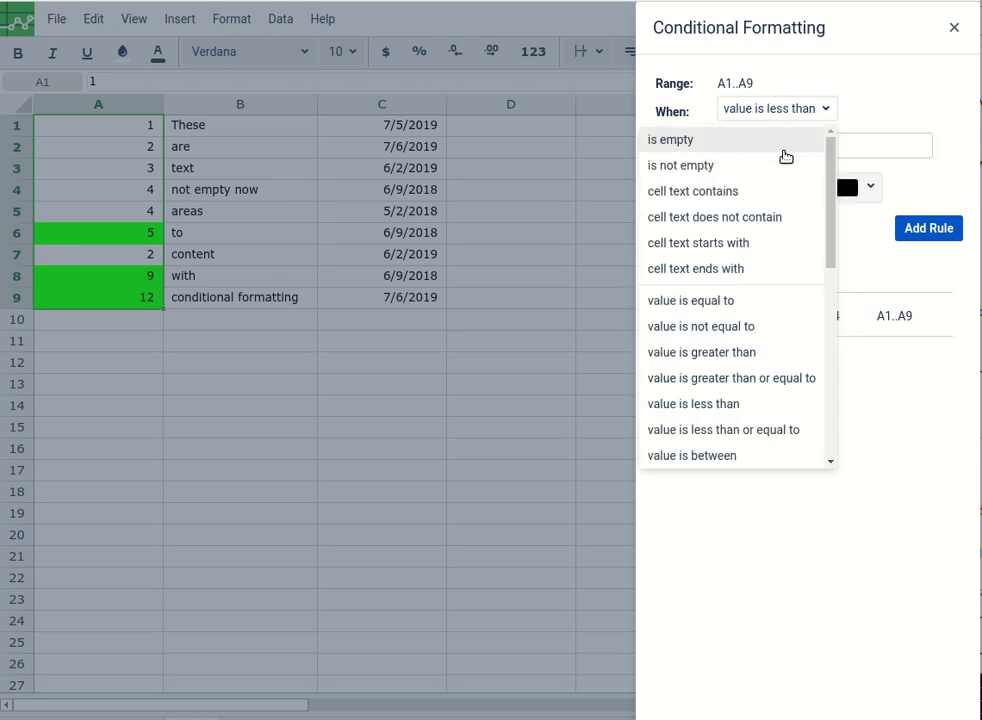
scroll(728, 323, "down", 1)
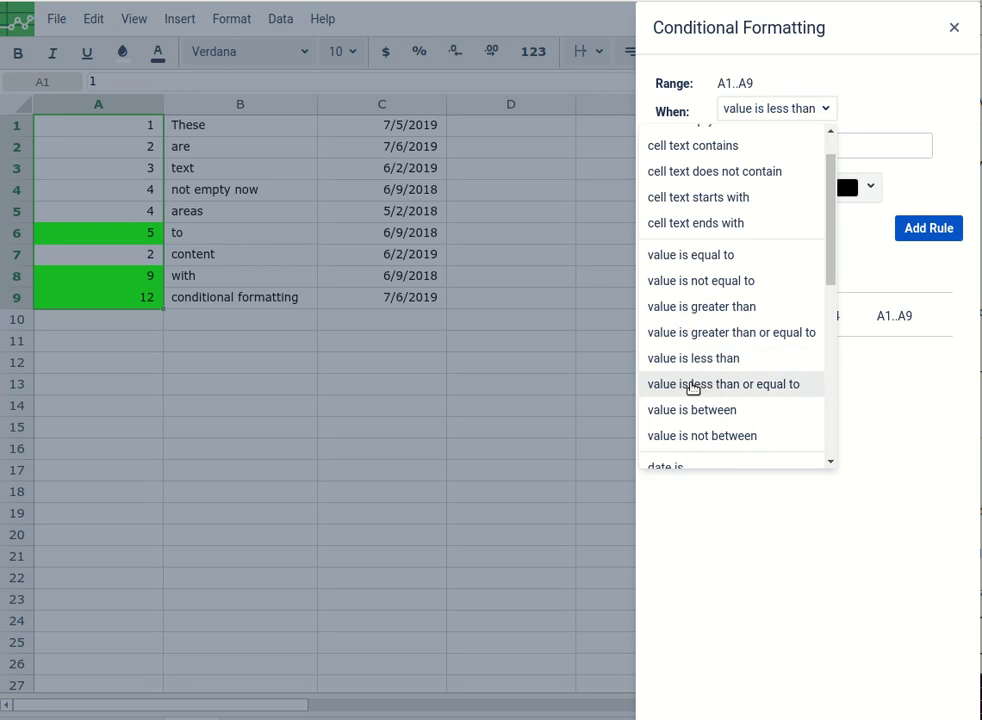
left_click(693, 386)
left_click(737, 149)
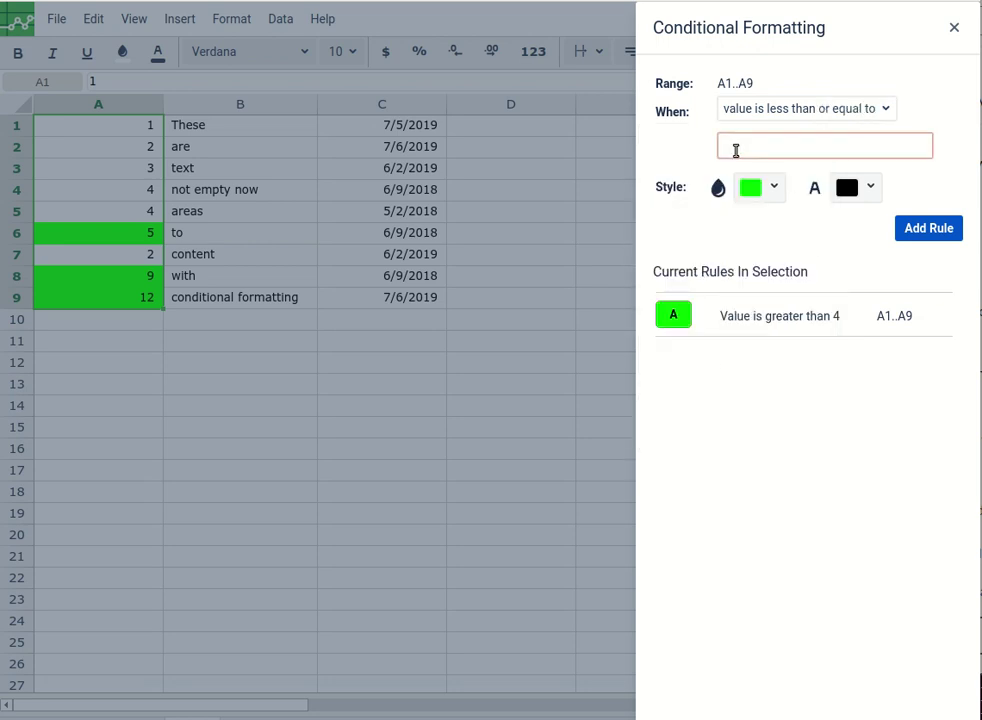
type("4")
left_click(777, 187)
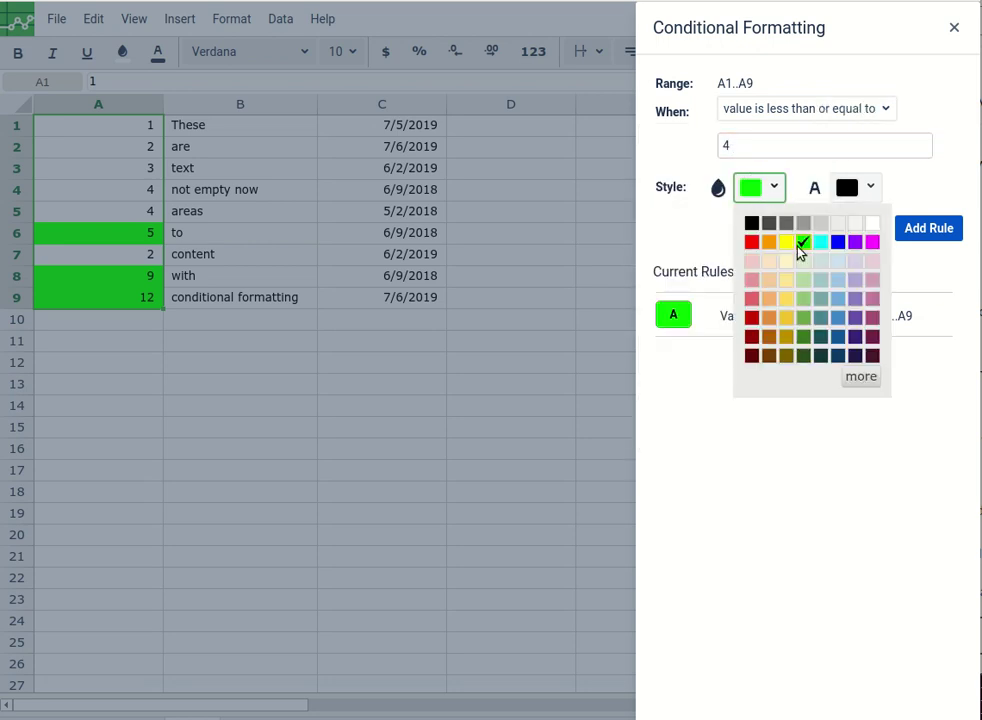
left_click(821, 244)
left_click(910, 230)
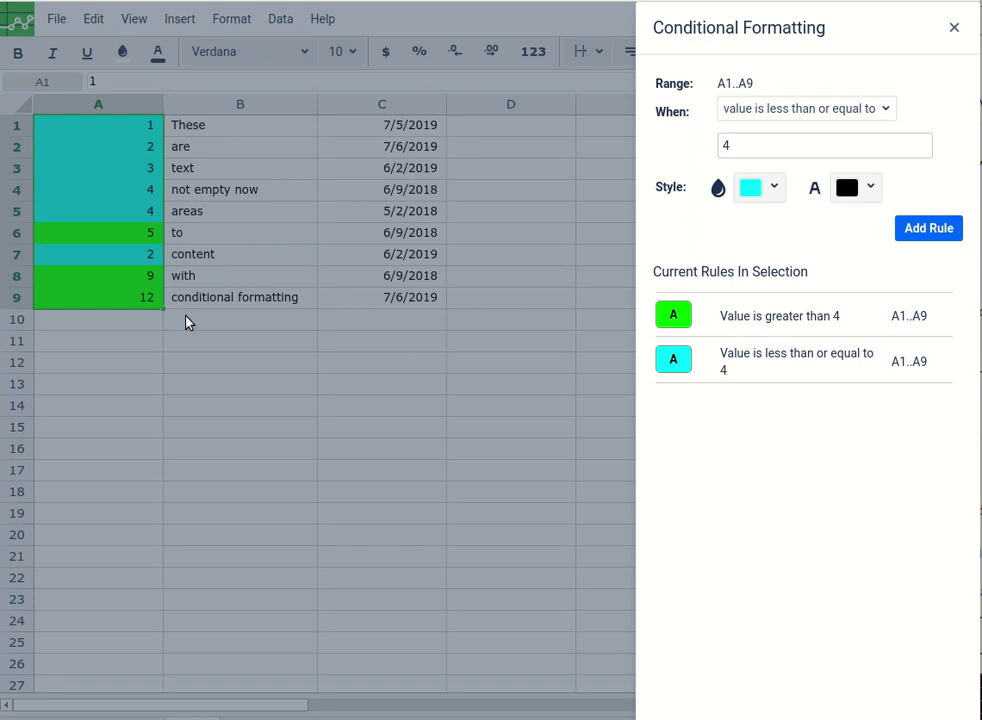
Close the panel and change A4 to 5, turning it from cyan to green
left_click(384, 422)
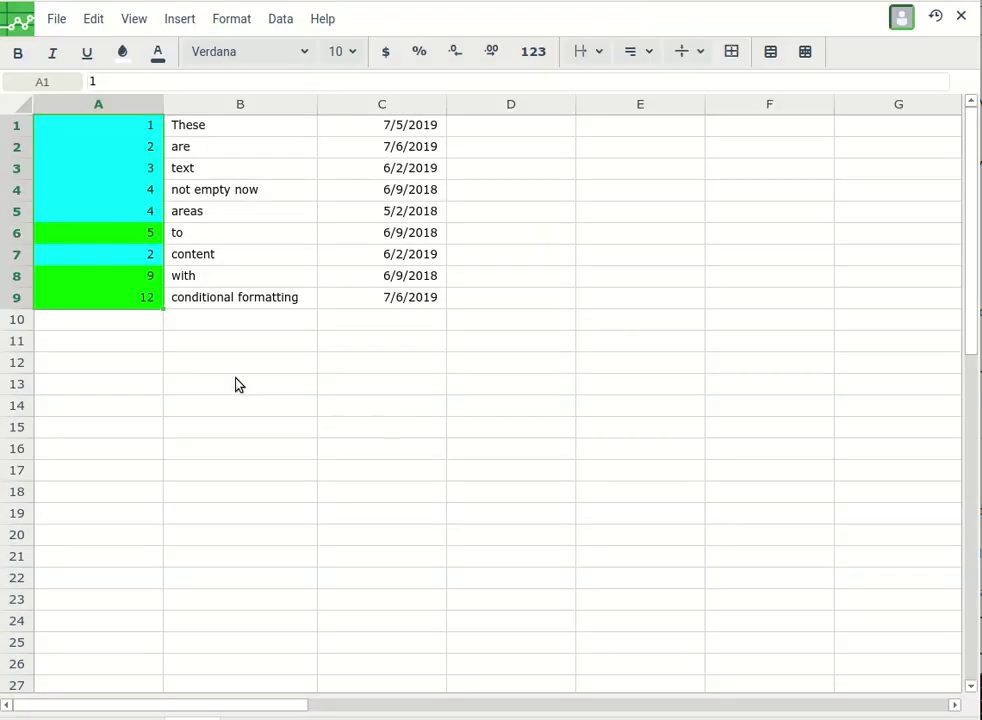
left_click(131, 192)
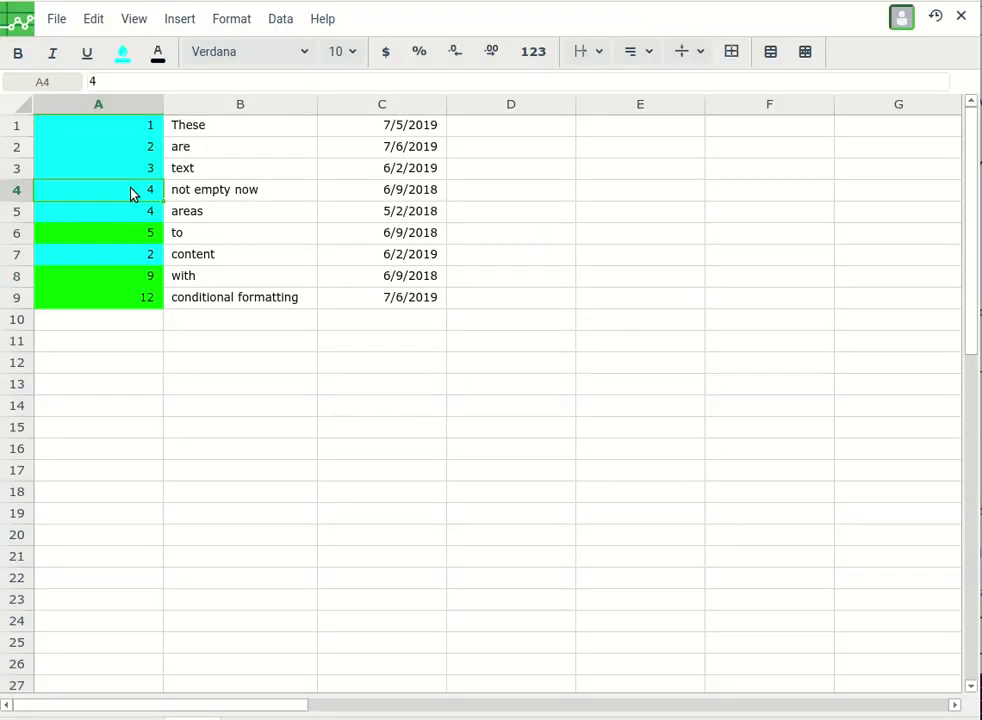
double_click(131, 191)
type("5")
key("Return")
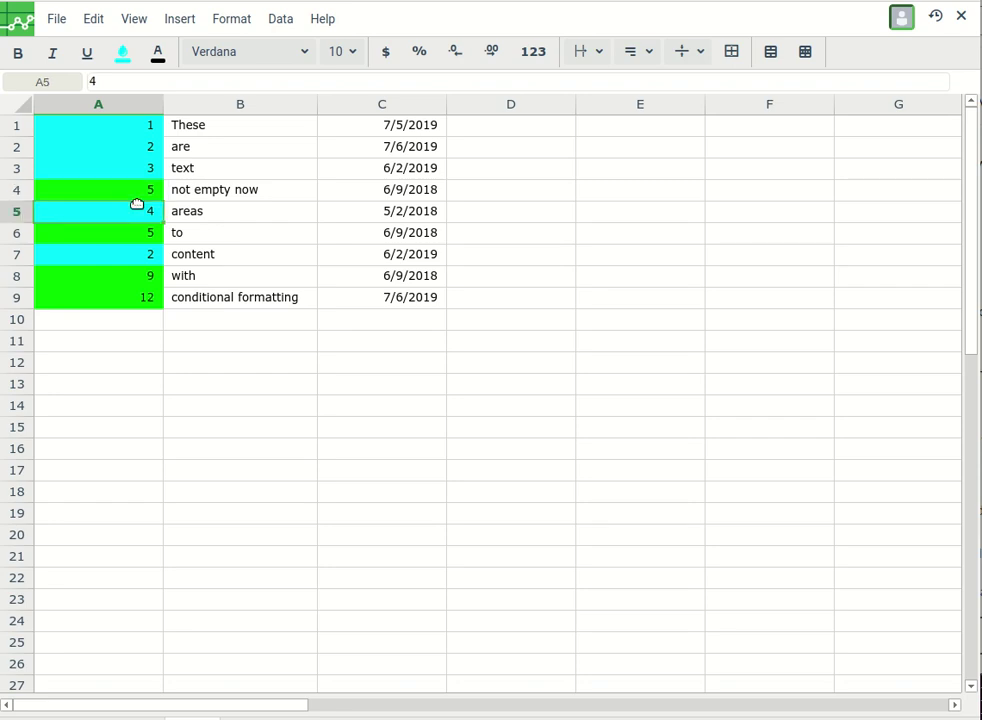
left_click(158, 357)
left_click(115, 128)
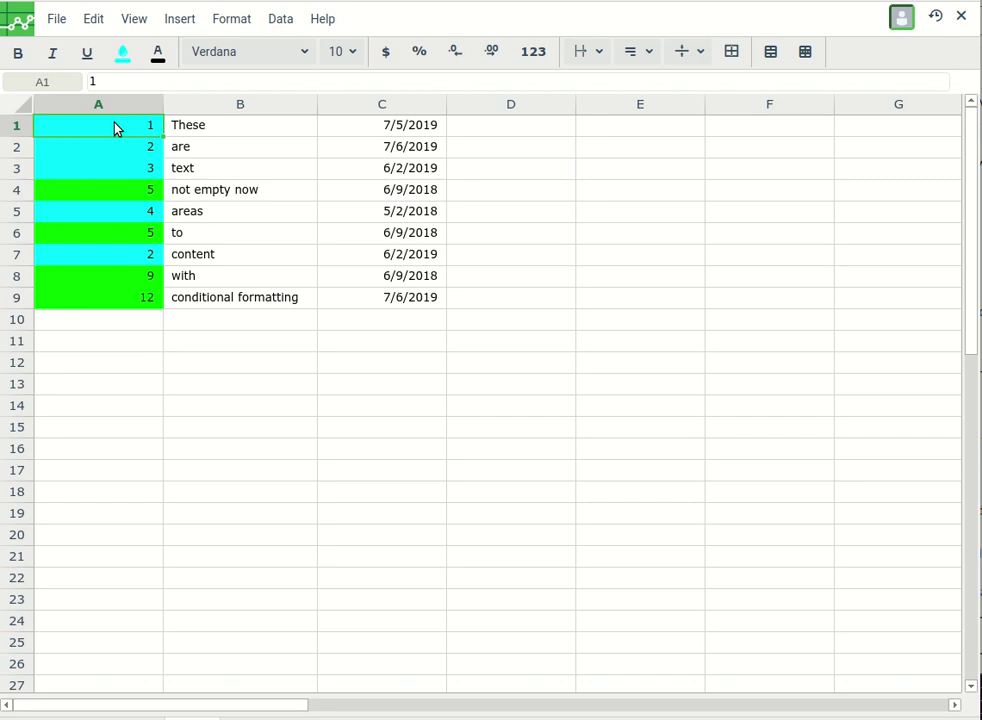
Reopen conditional formatting for A1:A9 and delete the greater-than-4 rule
left_click_drag(115, 128, 114, 300)
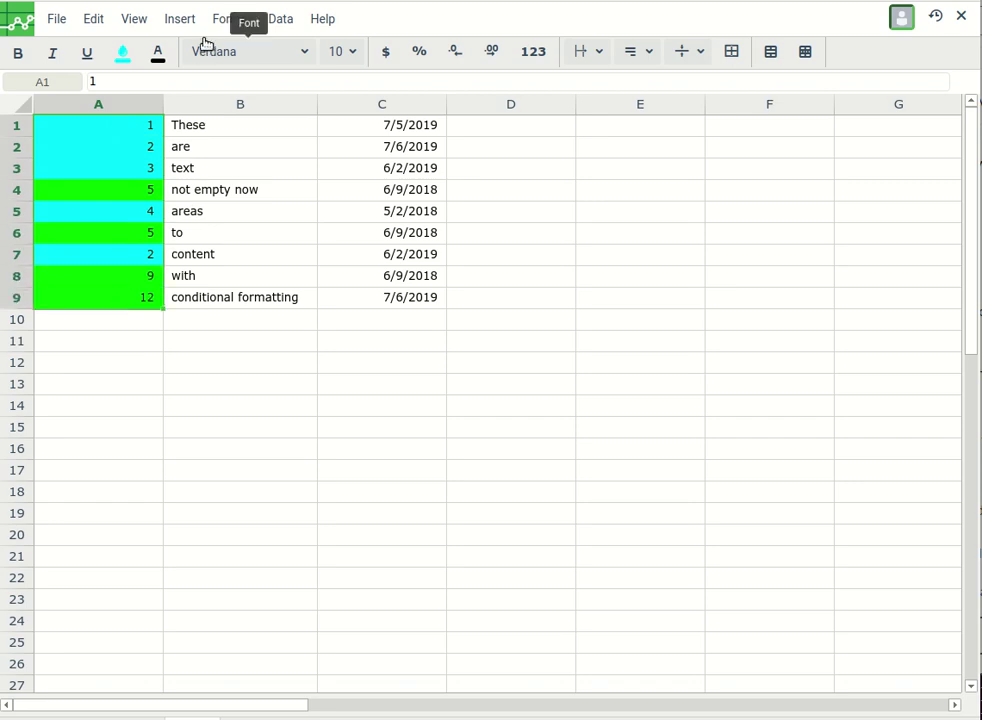
left_click(233, 19)
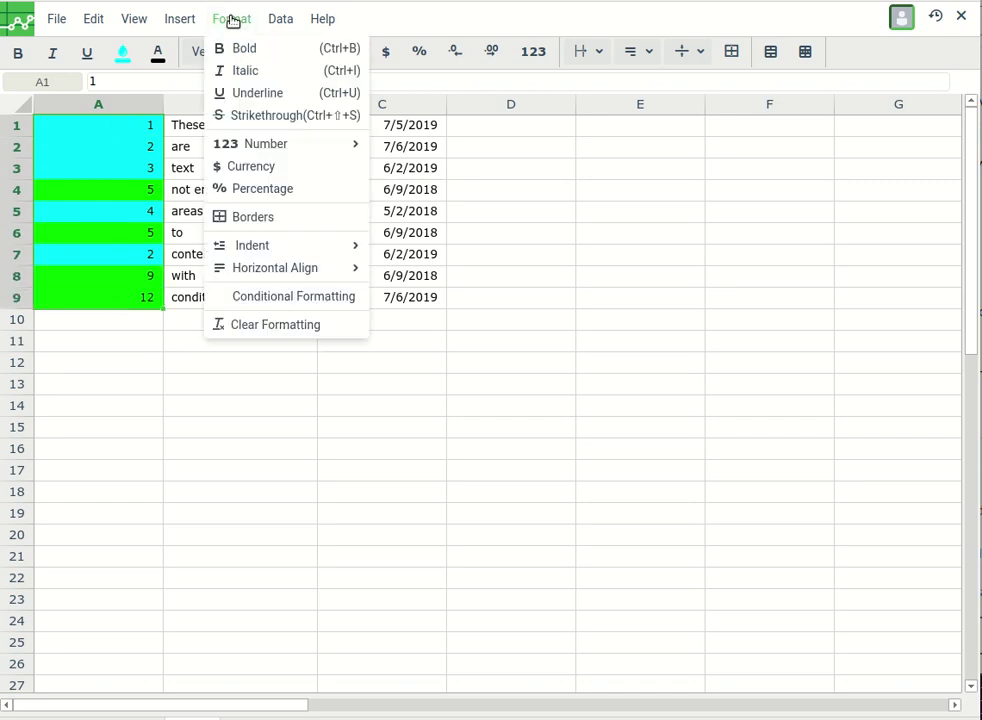
left_click(252, 298)
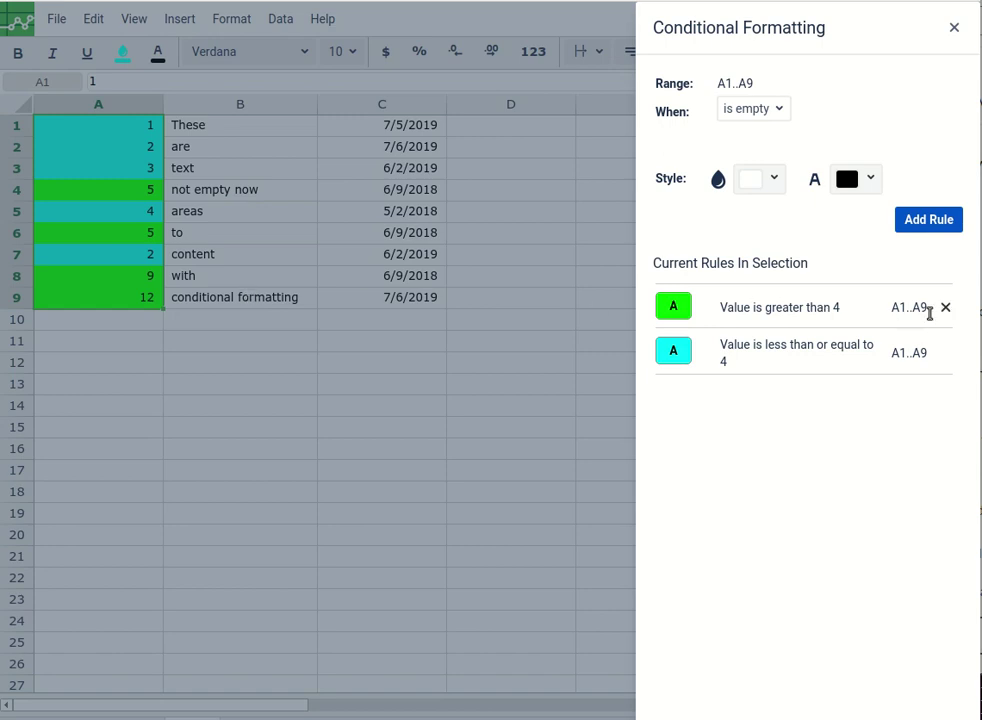
left_click(947, 309)
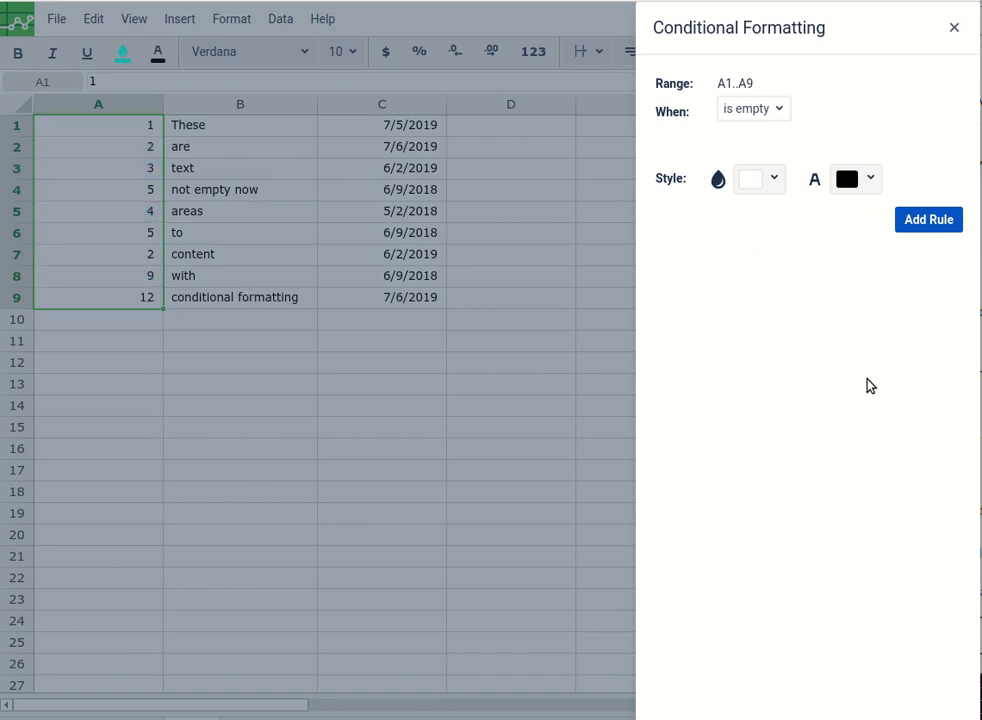